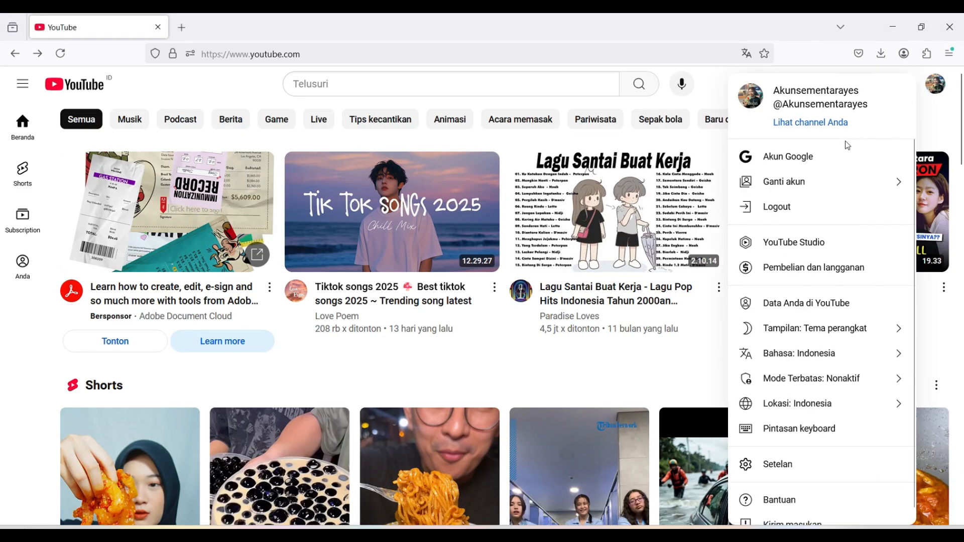
# Open YouTube Studio, upload the video file "Travelling Pulay Yamna, Sarmi.mp4" and clear its prefilled title
pyautogui.click(835, 245)
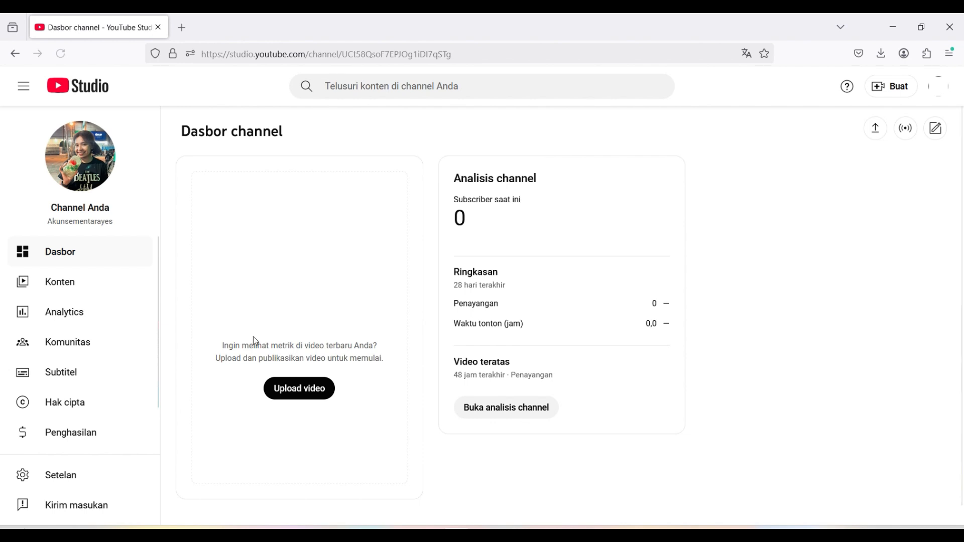
pyautogui.click(343, 399)
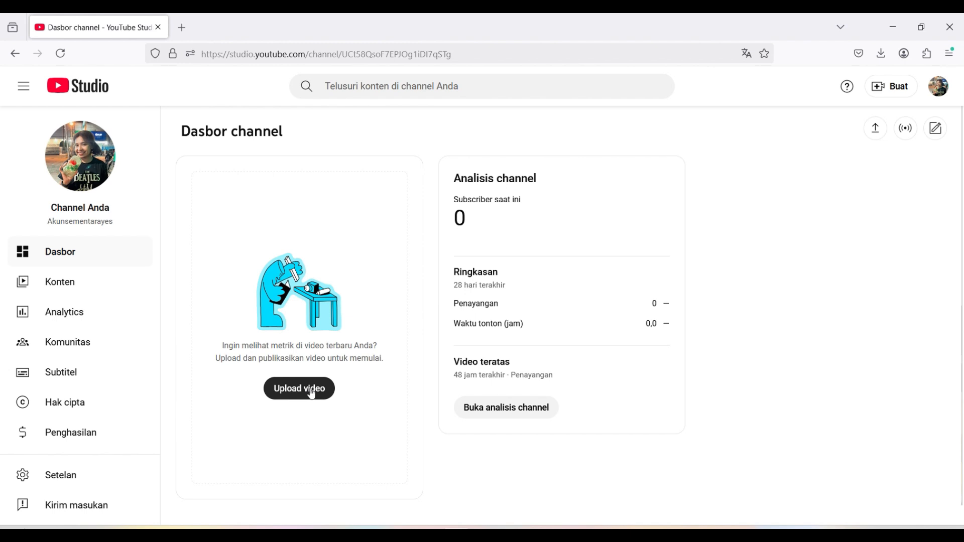
pyautogui.click(312, 394)
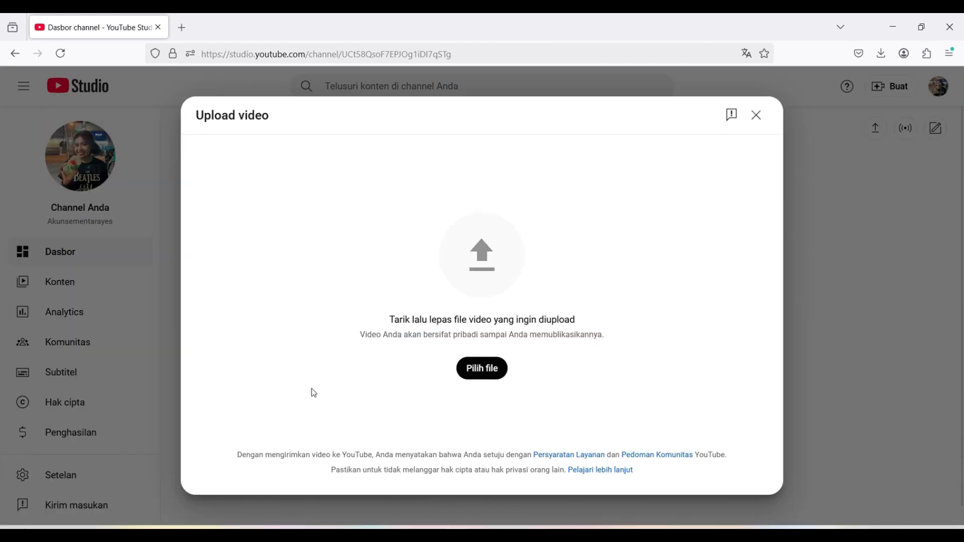
pyautogui.click(475, 381)
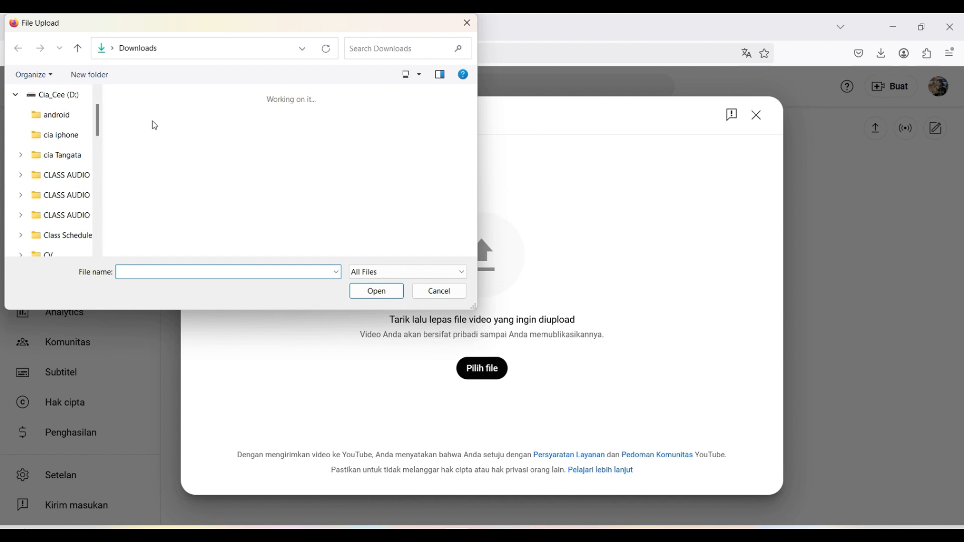
pyautogui.doubleClick(187, 128)
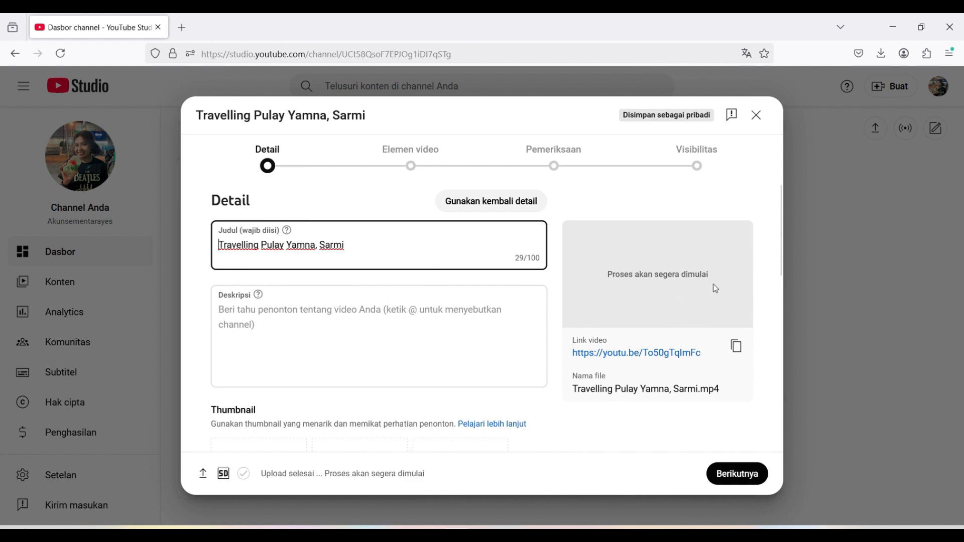
pyautogui.moveTo(351, 246); pyautogui.dragTo(212, 231)
pyautogui.press('BackSpace')
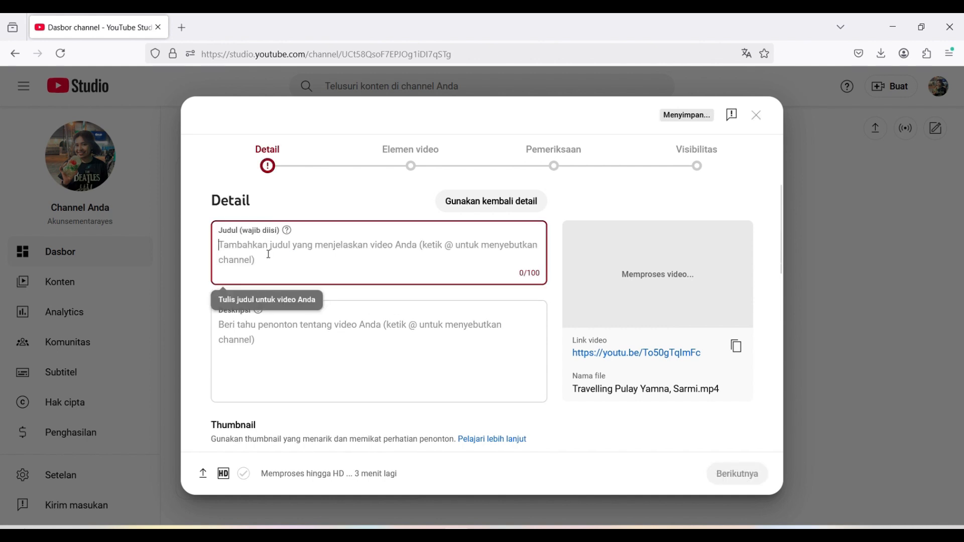
# Find ChatGPT through a Google search for "chat gpt" in a new browser tab and open it, staying logged out
pyautogui.click(183, 28)
pyautogui.click(205, 52)
pyautogui.write('google.com/')
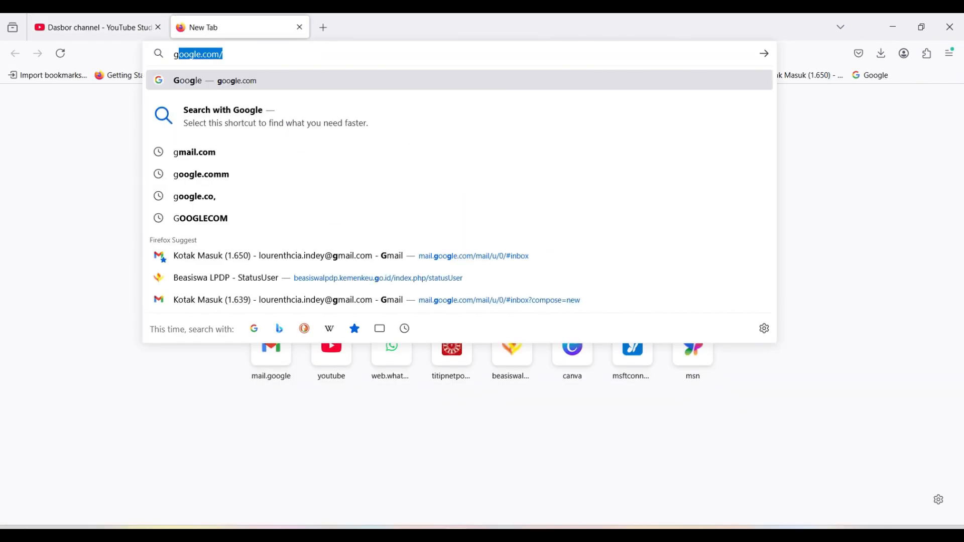
pyautogui.press('Return')
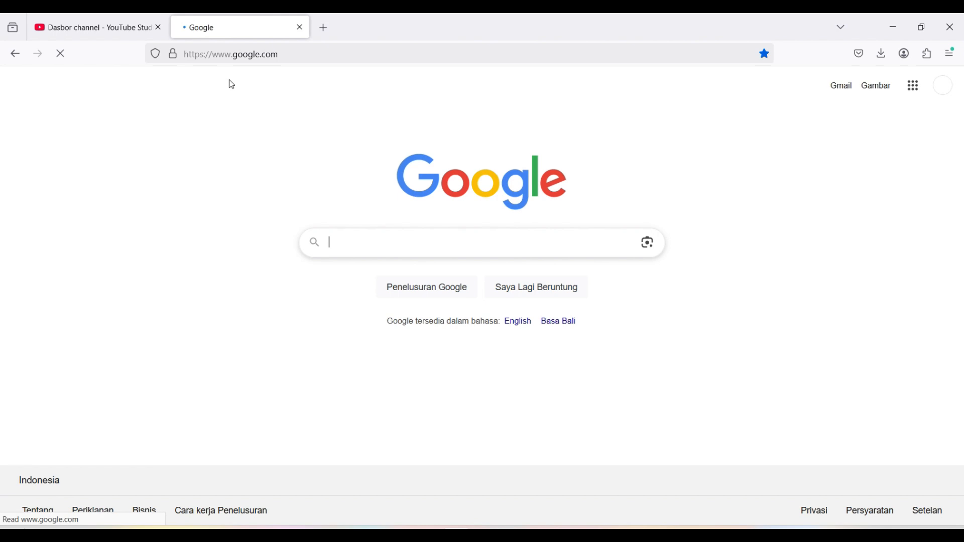
pyautogui.write('chat gpt')
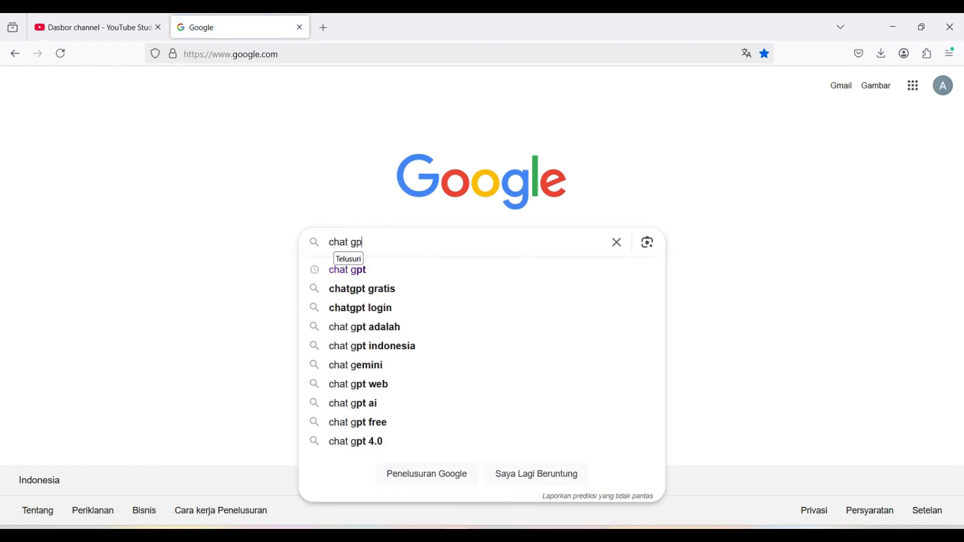
pyautogui.press('Return')
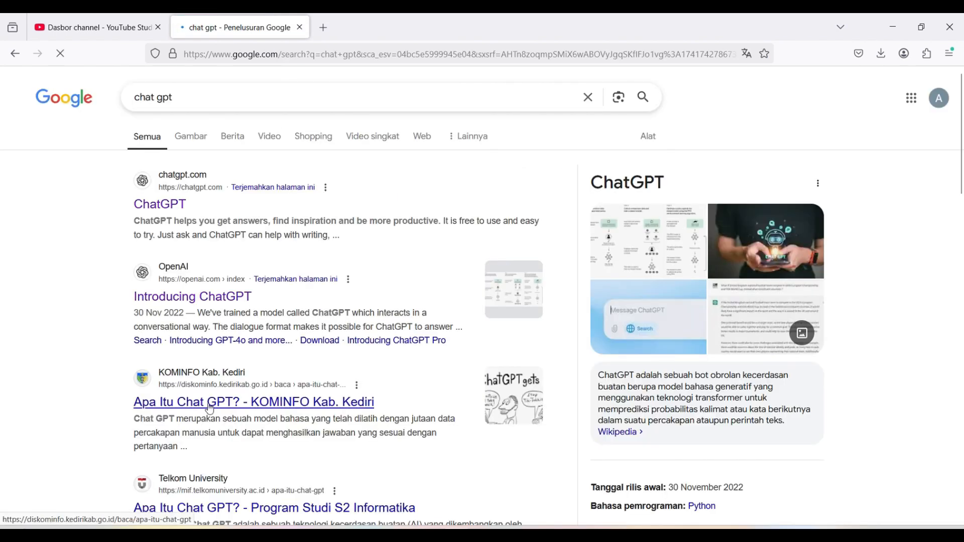
pyautogui.click(165, 201)
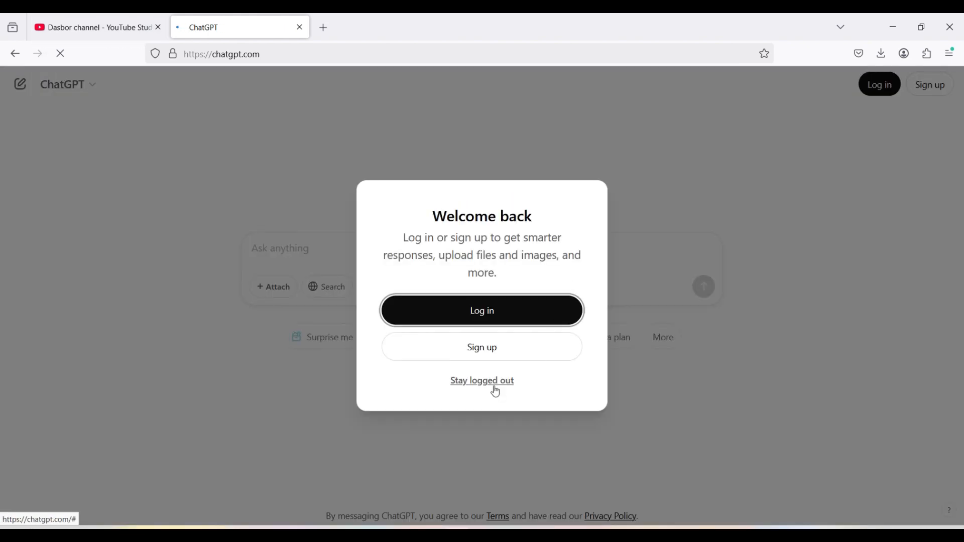
pyautogui.click(482, 381)
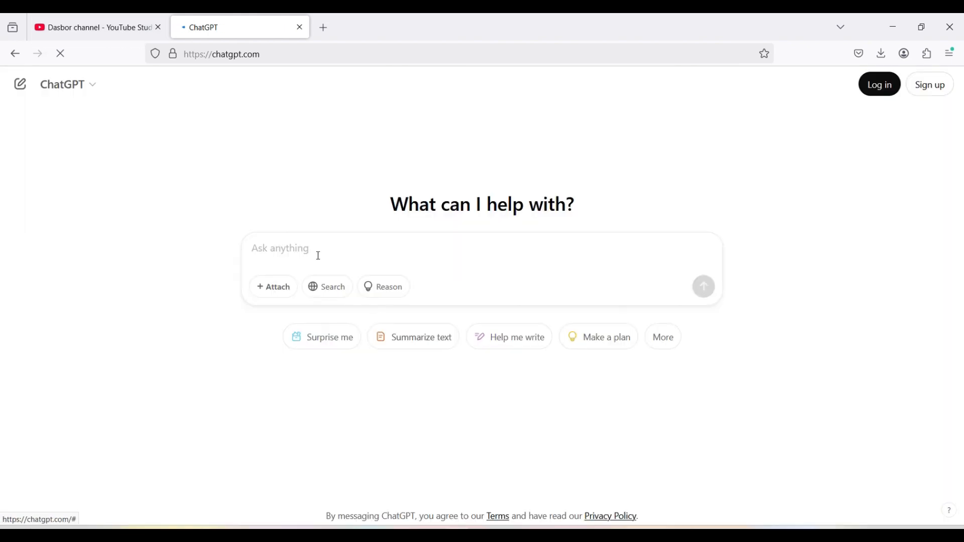
# Ask ChatGPT "tolong kasih saya judul yang menarik tentang traveling ke Pulau Yamna Sarmi"
pyautogui.click(303, 250)
pyautogui.write('tolong kasih saya ')
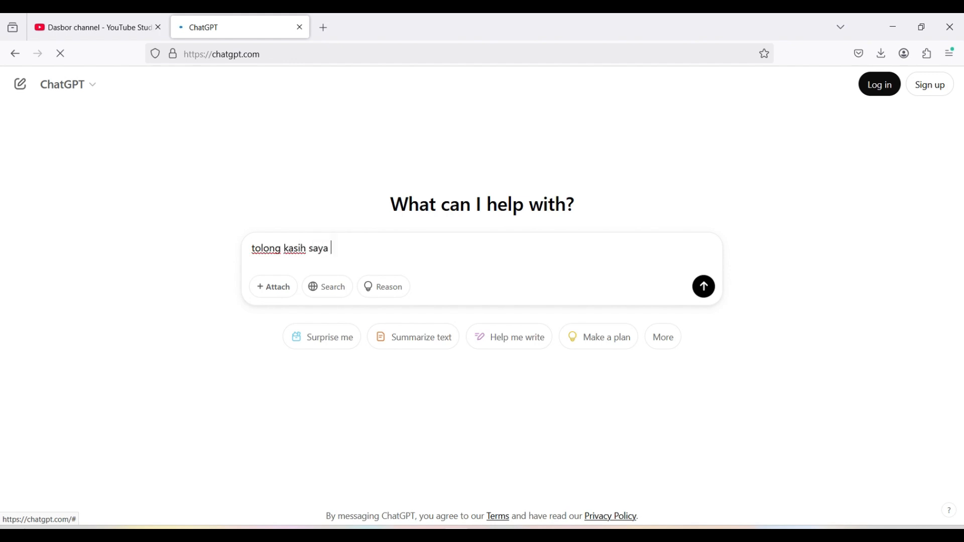
pyautogui.write('judul tentang travelin')
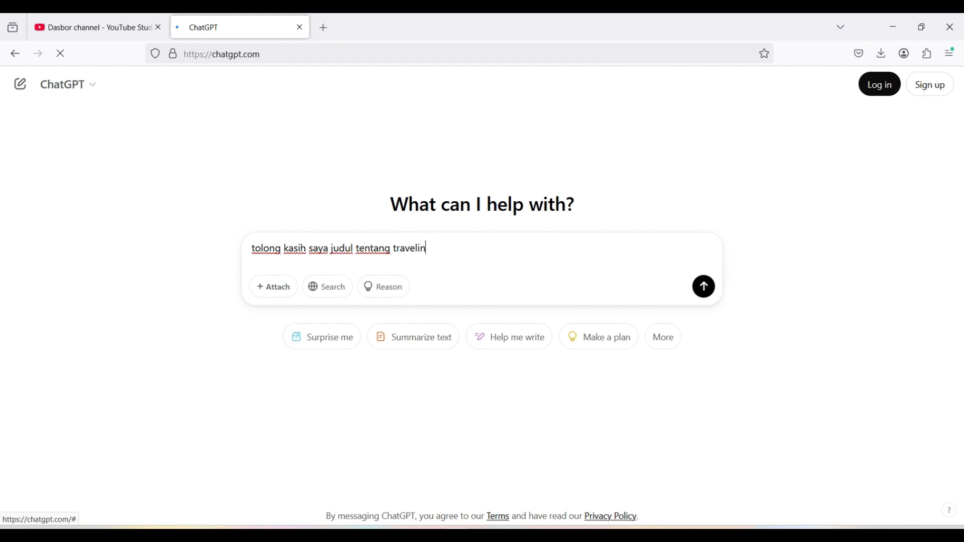
pyautogui.write('g ke Pulau Yamna ')
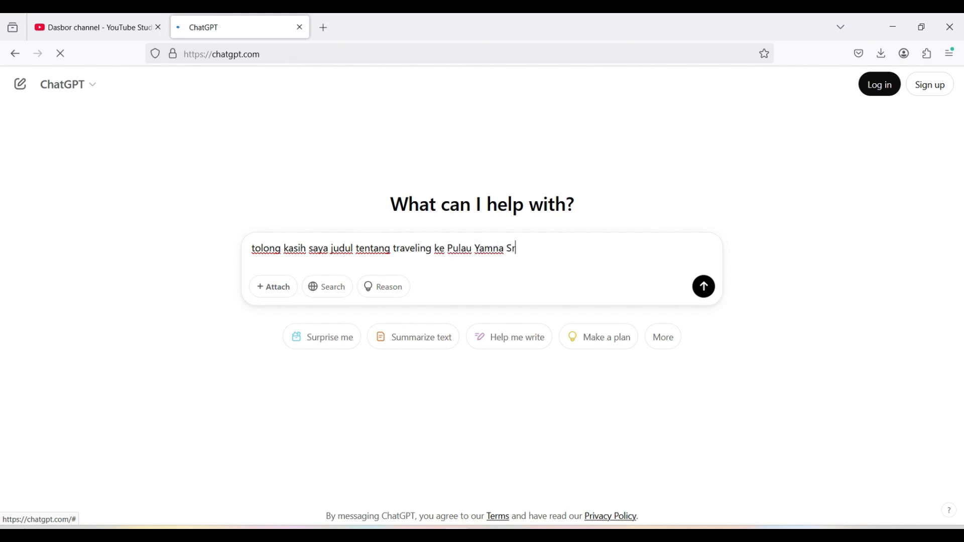
pyautogui.write('Sarmi yang men')
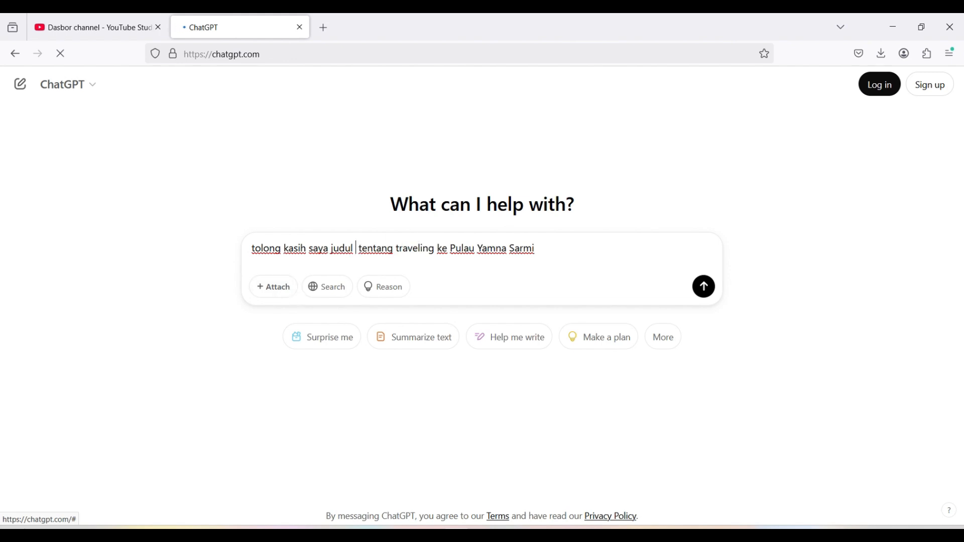
pyautogui.write('arik')
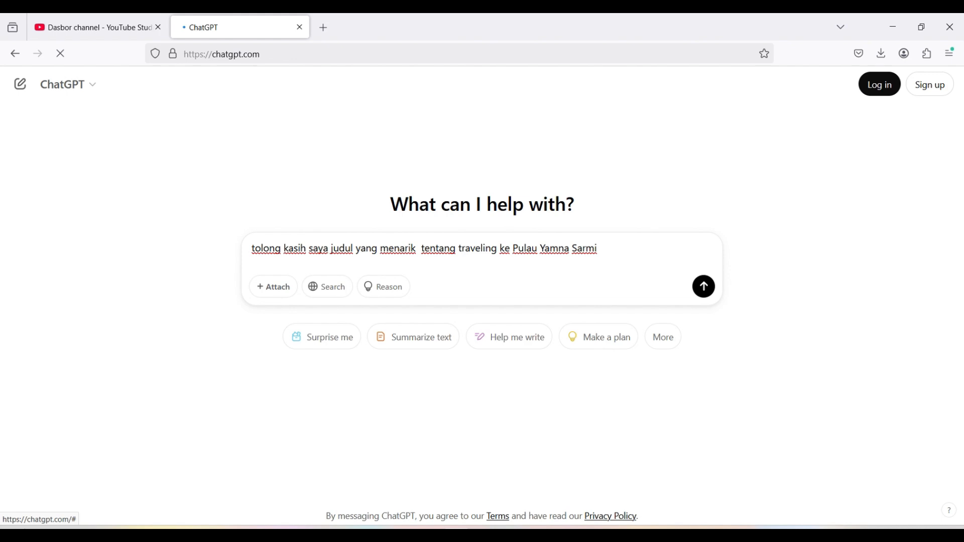
pyautogui.press('Return')
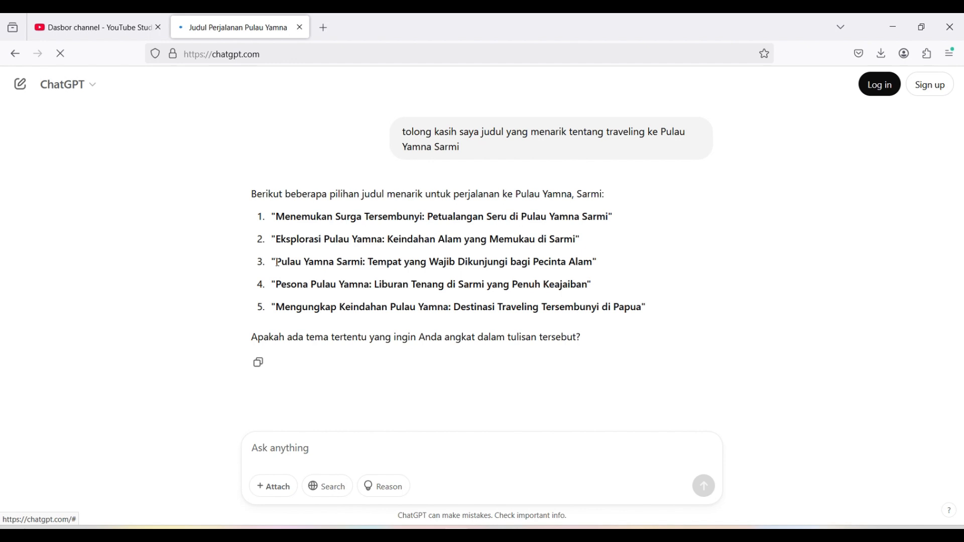
# Copy part of the third suggested title and set the YouTube video's title to "Pulau Yamna Sarmi: Tempat yang WAJIB Dikunjungi"
pyautogui.moveTo(278, 263); pyautogui.dragTo(511, 266)
pyautogui.hotkey('ctrl', 'c')
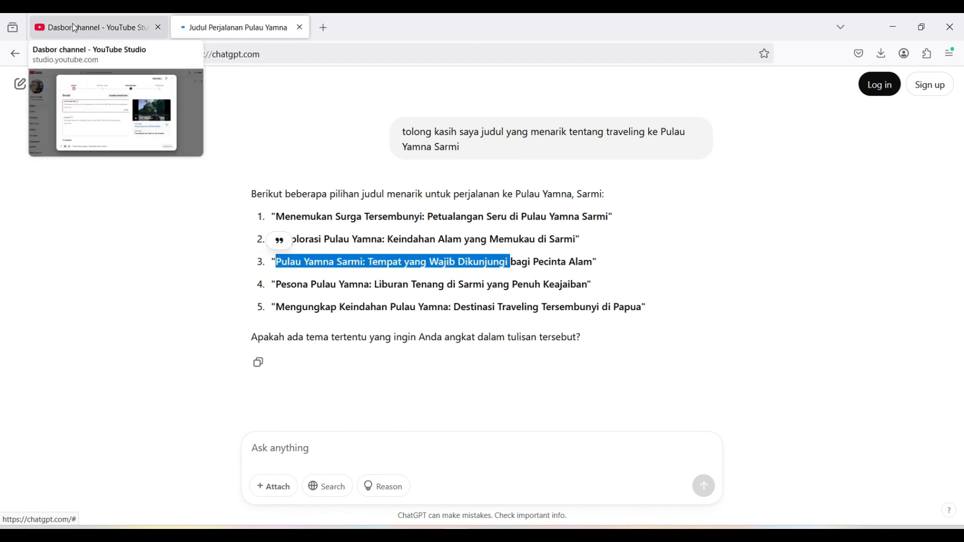
pyautogui.click(93, 28)
pyautogui.write('Pulau Yamna Sarmi: Tempat yang WAJIB Dikunjungi')
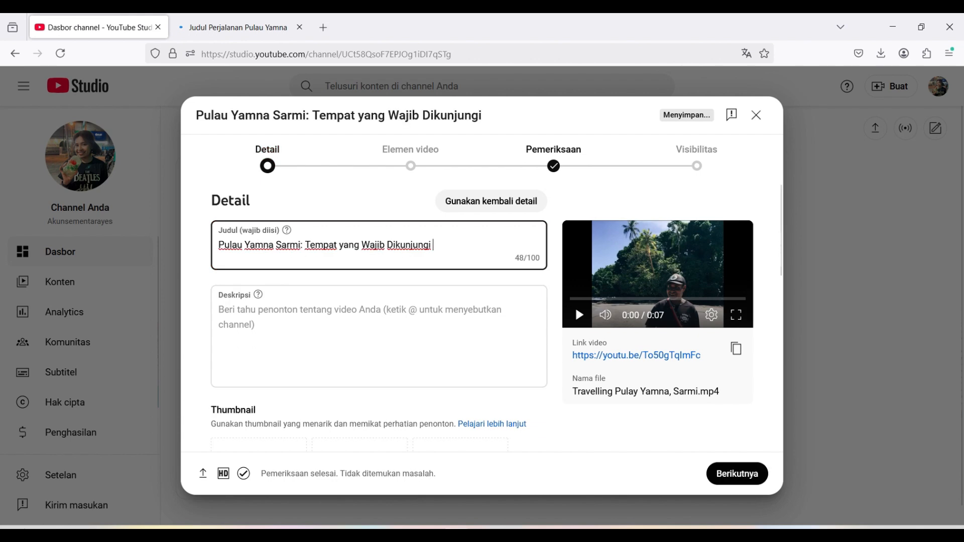
# Switch to ChatGPT, paste the copied title as a new prompt and append ", Tolong tuliskan deskripsi singkat tentang judul ini"
pyautogui.click(297, 307)
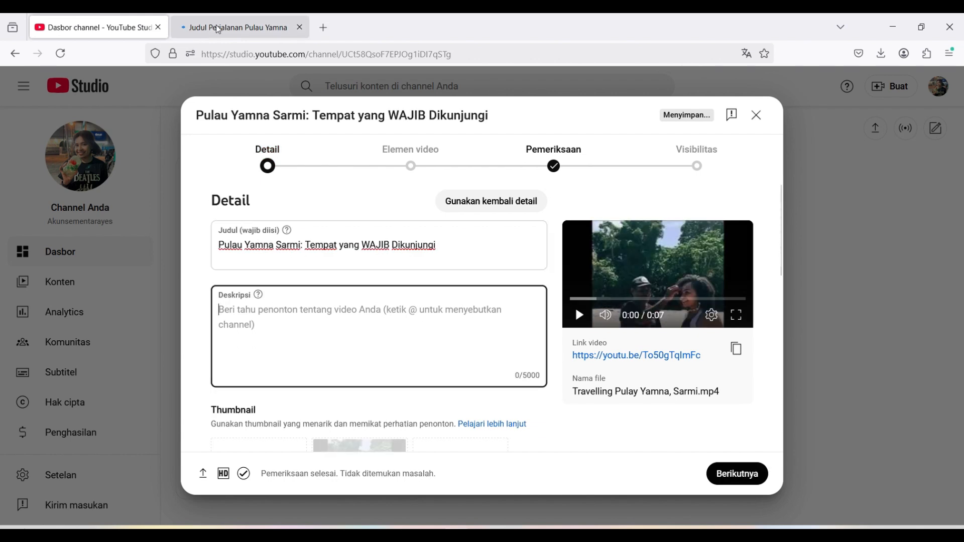
pyautogui.moveTo(218, 30)
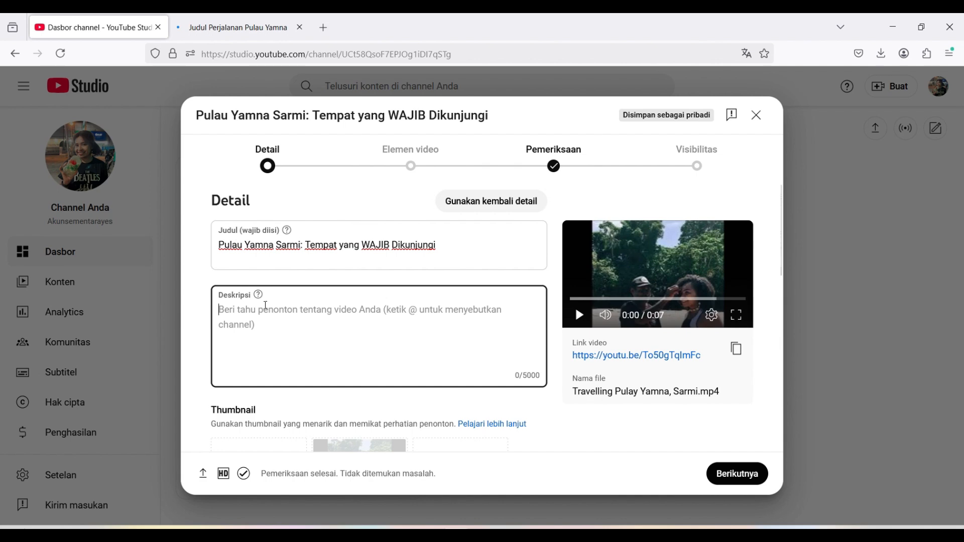
pyautogui.click(232, 18)
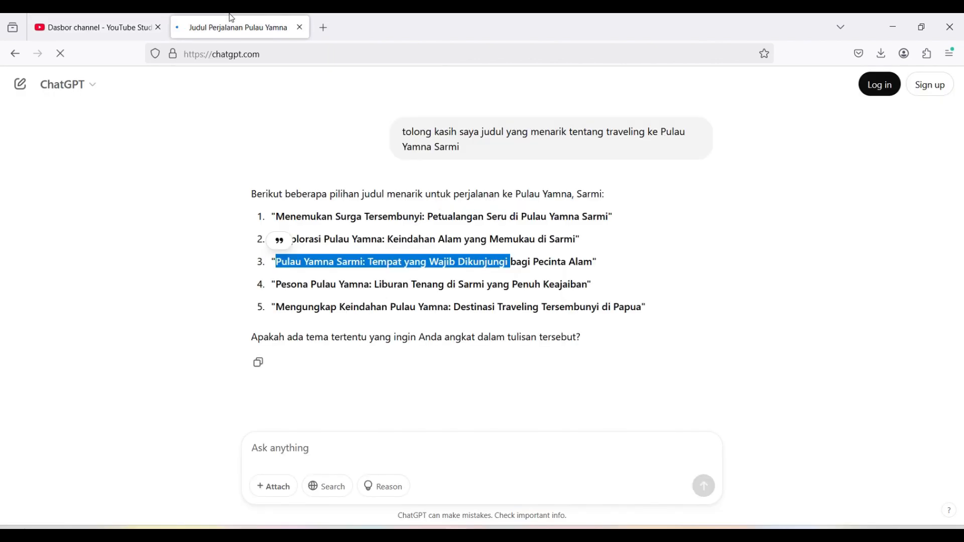
pyautogui.click(335, 448)
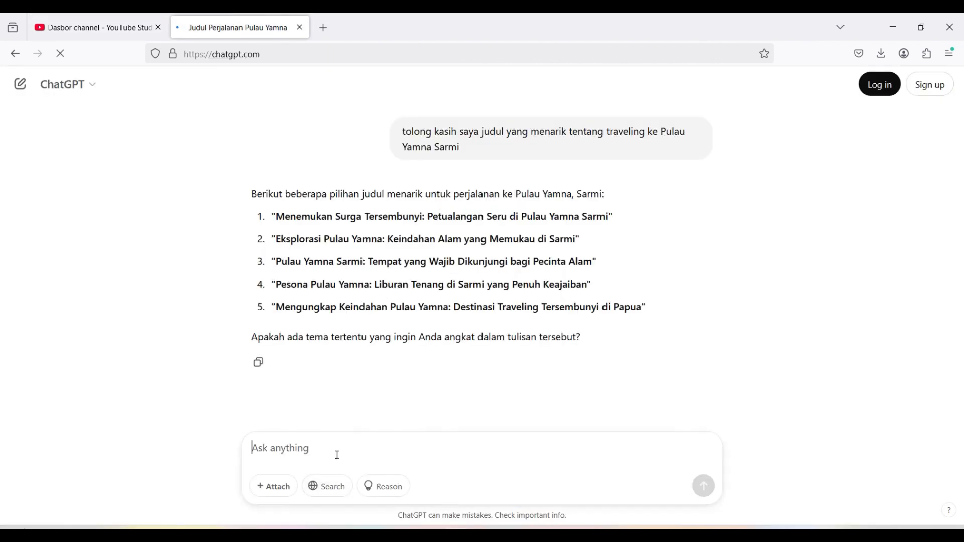
pyautogui.hotkey('ctrl', 'v')
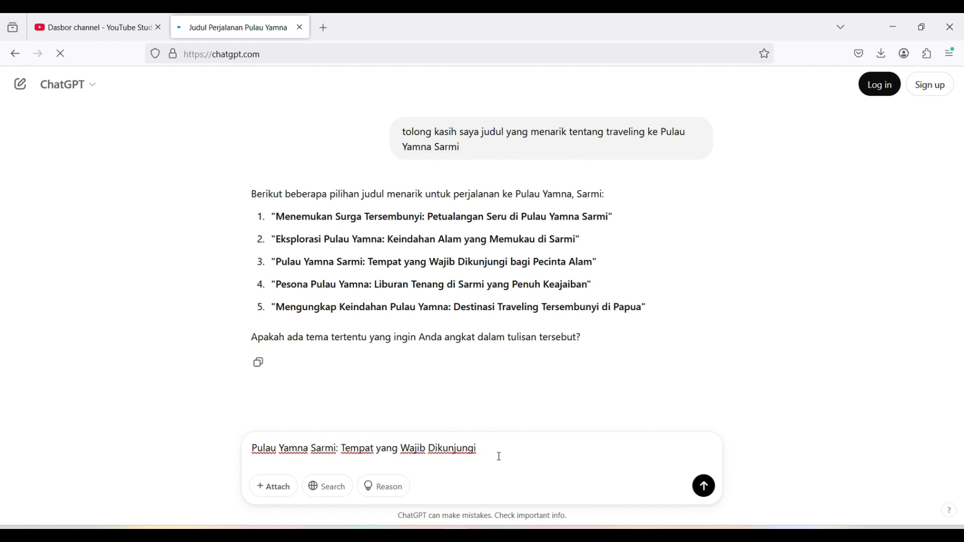
pyautogui.write(', TOLONG TULISKAN DESKR')
pyautogui.press('BackSpace')
pyautogui.press('BackSpace')
pyautogui.press('BackSpace')
pyautogui.press('BackSpace')
pyautogui.press('BackSpace')
pyautogui.press('BackSpace')
pyautogui.press('BackSpace')
pyautogui.press('BackSpace')
pyautogui.press('BackSpace')
pyautogui.press('BackSpace')
pyautogui.press('BackSpace')
pyautogui.press('BackSpace')
pyautogui.press('BackSpace')
pyautogui.press('BackSpace')
pyautogui.press('BackSpace')
pyautogui.press('BackSpace')
pyautogui.press('BackSpace')
pyautogui.press('BackSpace')
pyautogui.press('BackSpace')
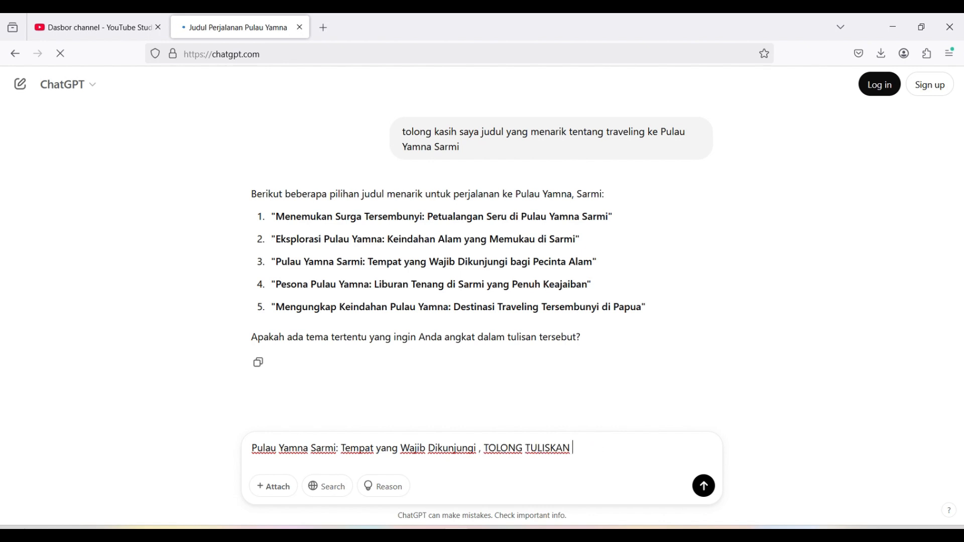
pyautogui.write('ol')
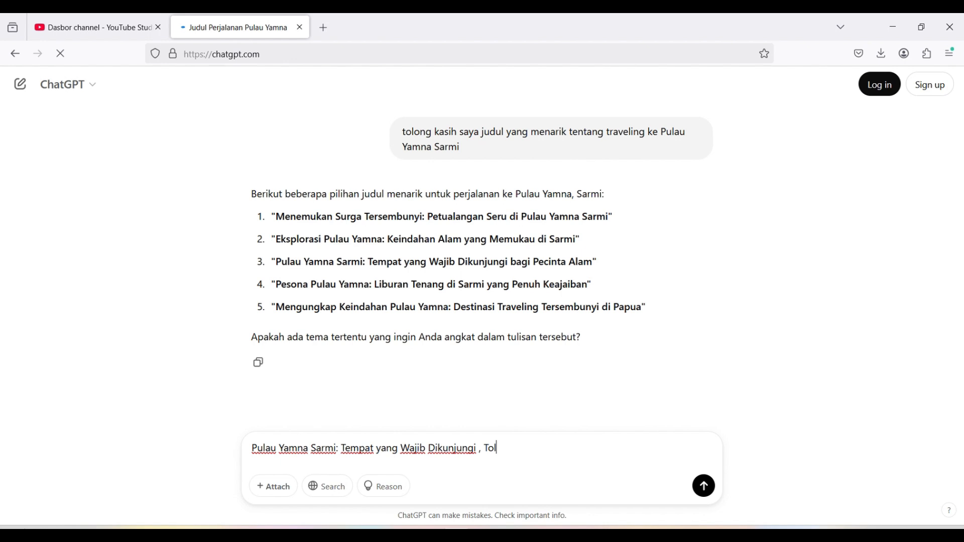
pyautogui.write('ong tuliskan des')
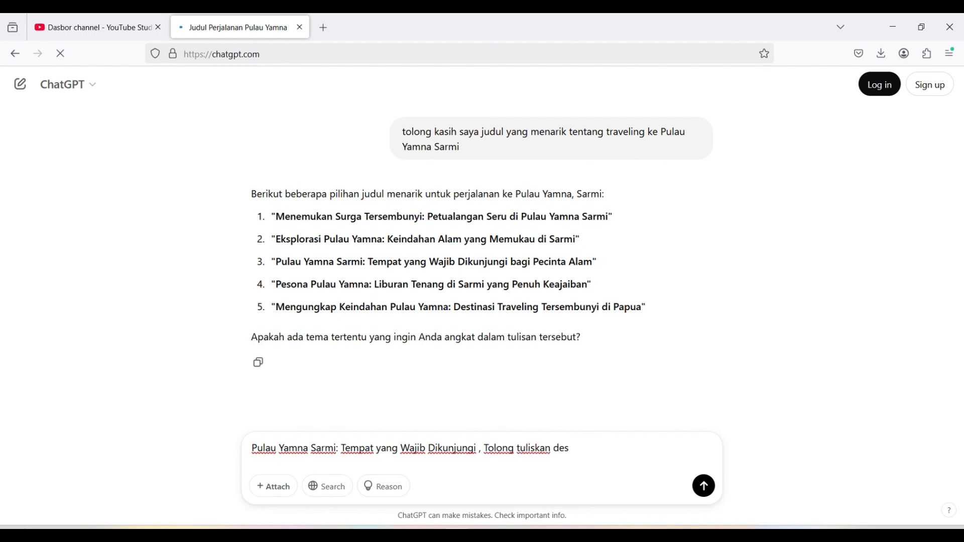
pyautogui.write('kripsi singkat tentang jud')
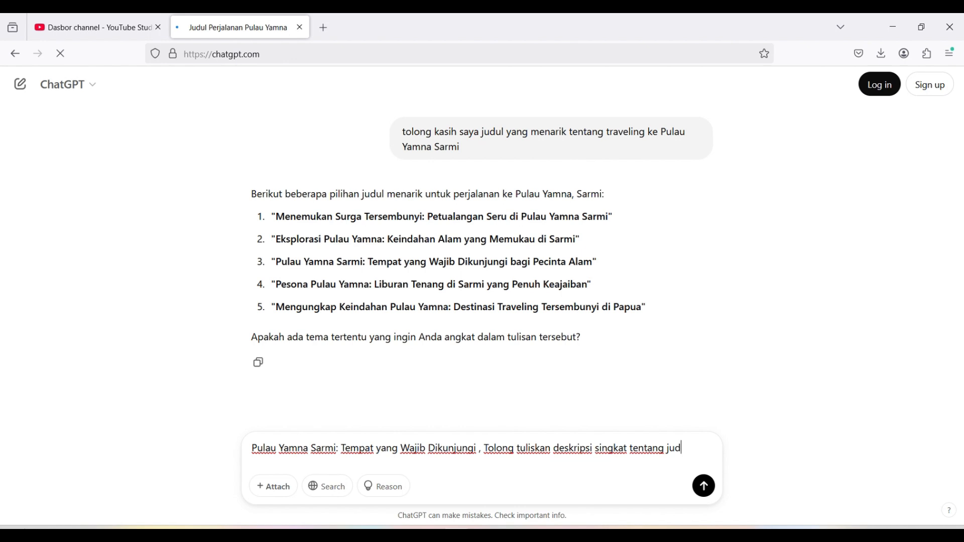
pyautogui.write('ul ini')
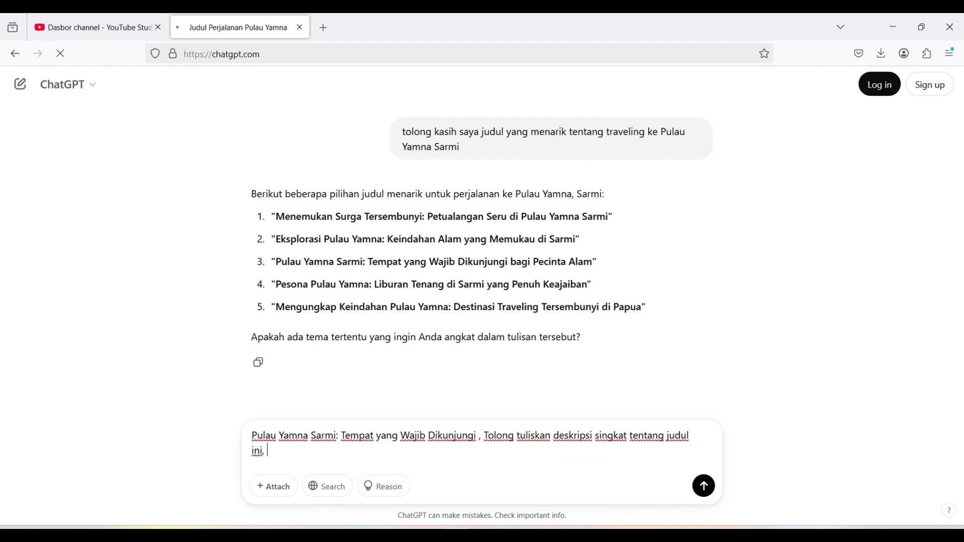
# Complete the prompt with ", menggunakan kata di video ini sa akan ajak kam untuk....." and send it
pyautogui.write(', menggunakan kata say')
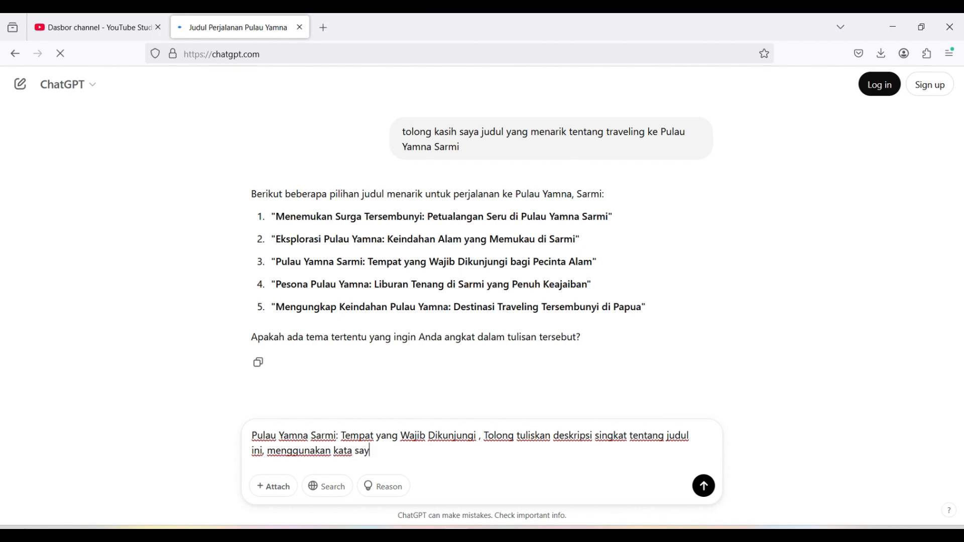
pyautogui.write('a di video ini')
pyautogui.press('BackSpace')
pyautogui.press('BackSpace')
pyautogui.press('BackSpace')
pyautogui.press('BackSpace')
pyautogui.press('BackSpace')
pyautogui.press('BackSpace')
pyautogui.press('BackSpace')
pyautogui.press('BackSpace')
pyautogui.press('BackSpace')
pyautogui.press('BackSpace')
pyautogui.press('BackSpace')
pyautogui.press('BackSpace')
pyautogui.press('BackSpace')
pyautogui.press('BackSpace')
pyautogui.press('BackSpace')
pyautogui.press('BackSpace')
pyautogui.write('di video ini sa akan a')
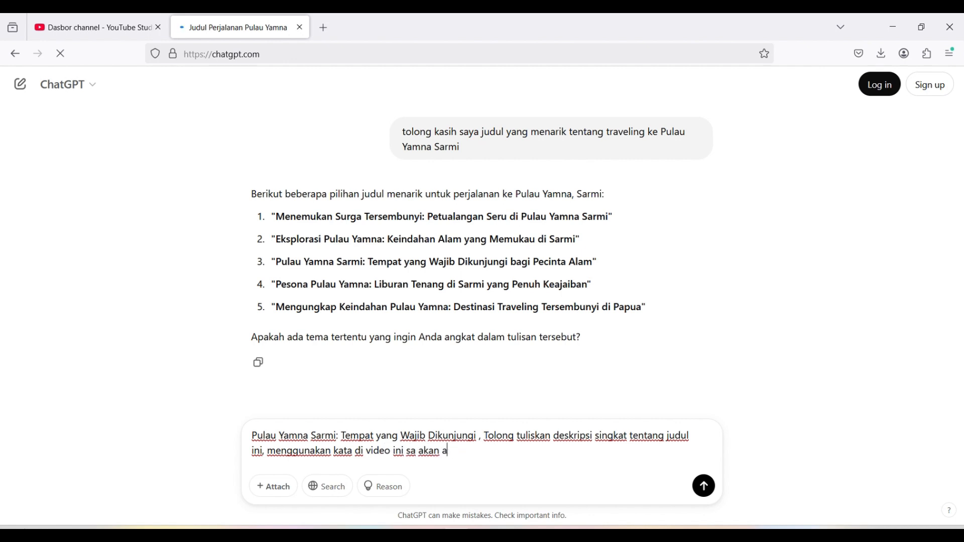
pyautogui.write('kajak kam untuk.....')
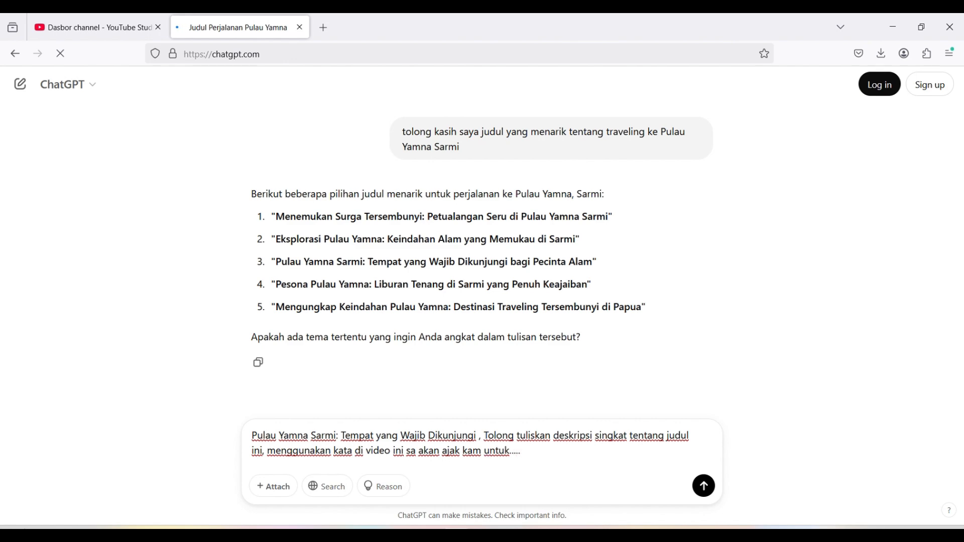
pyautogui.press('Return')
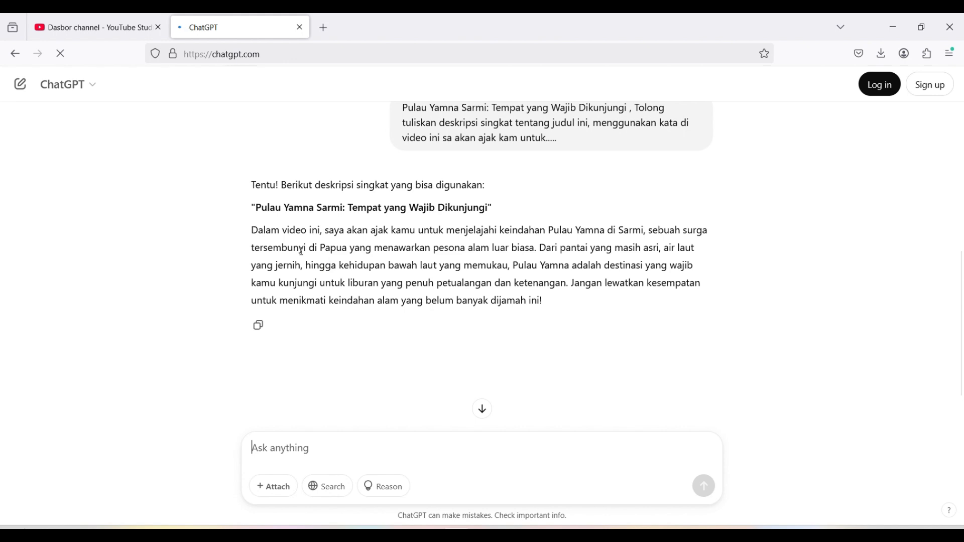
# Copy the description paragraph from ChatGPT's reply and paste it into the video's description in YouTube Studio
pyautogui.moveTo(249, 231); pyautogui.dragTo(578, 317)
pyautogui.hotkey('ctrl', 'c')
pyautogui.click(88, 27)
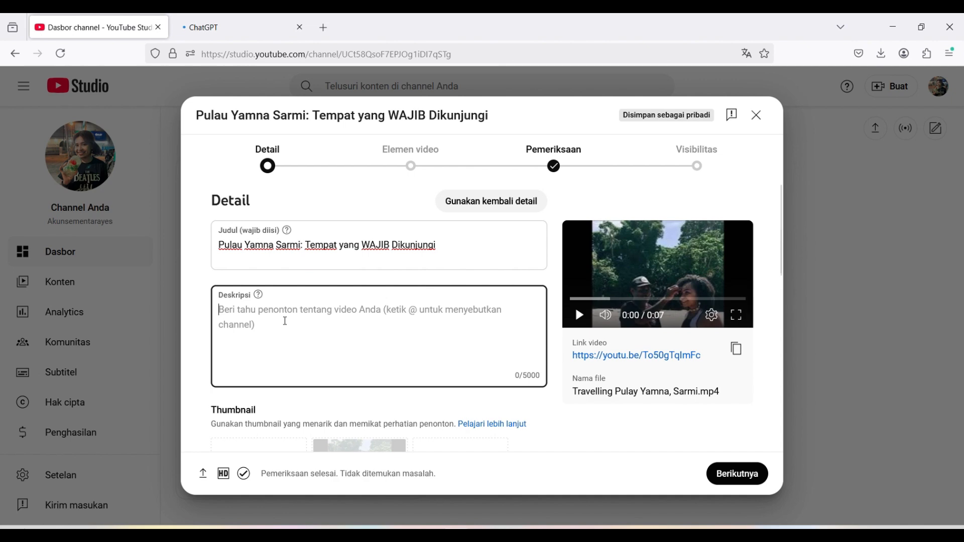
pyautogui.hotkey('ctrl', 'v')
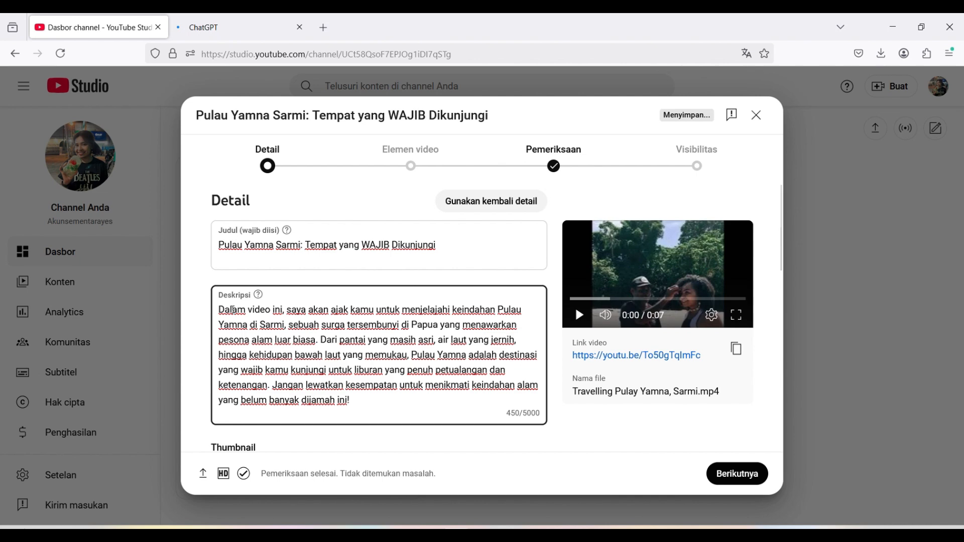
# Insert the opening line "Hallo kam semua, di video ini , sa akan ajak kam untuk melihat keindahan Pulau Yamna di Sarmi..." above the pasted description paragraph
pyautogui.press('Return')
pyautogui.press('Return')
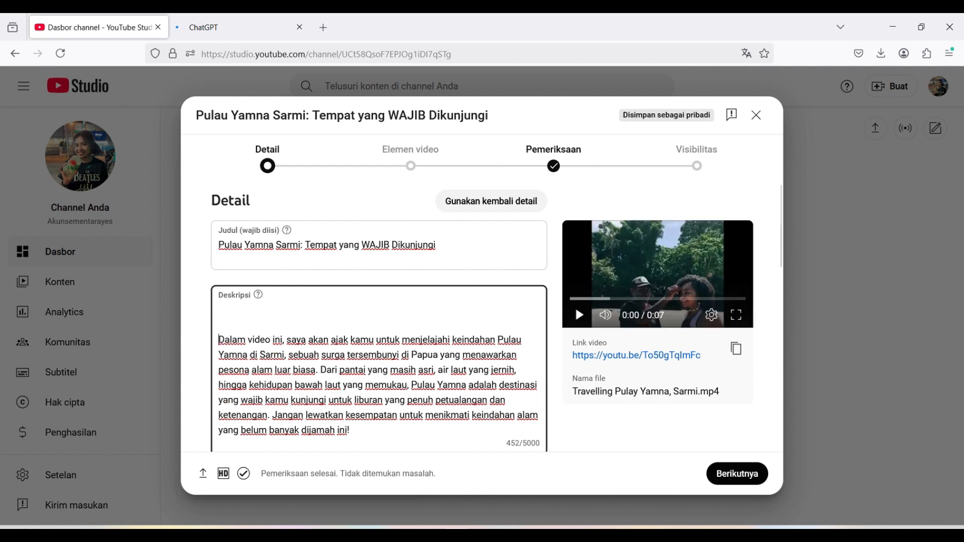
pyautogui.click(238, 326)
pyautogui.click(232, 315)
pyautogui.write('HALLO')
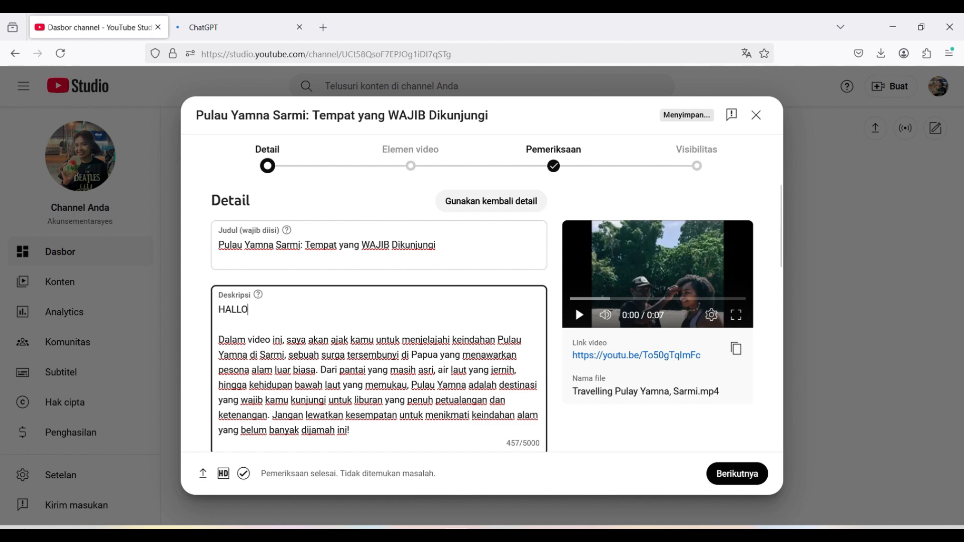
pyautogui.press('BackSpace')
pyautogui.press('BackSpace')
pyautogui.press('BackSpace')
pyautogui.press('BackSpace')
pyautogui.write('allo kam semua, di v')
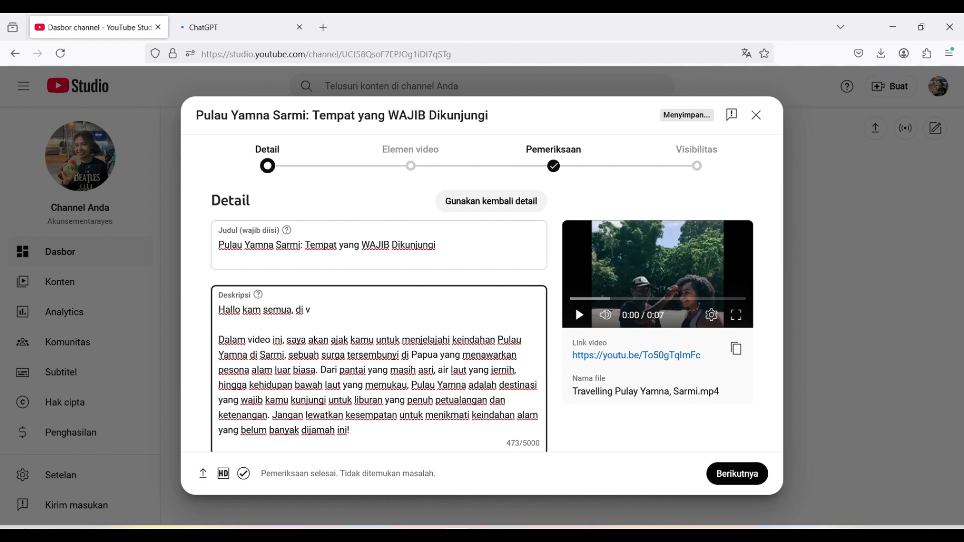
pyautogui.write('ideo ini , sa akan ajak k')
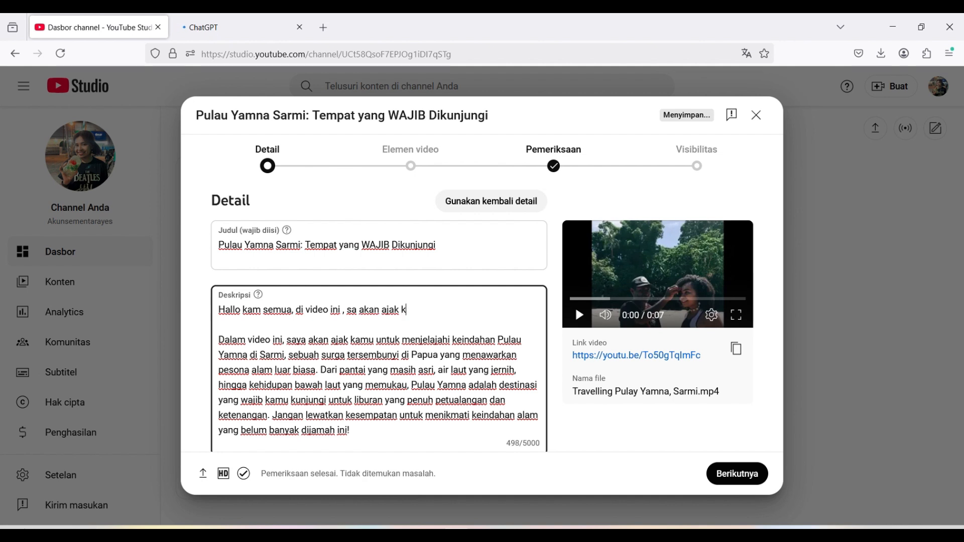
pyautogui.write('am untuk melihat keindahan Pulau Yamna di Sarmi...')
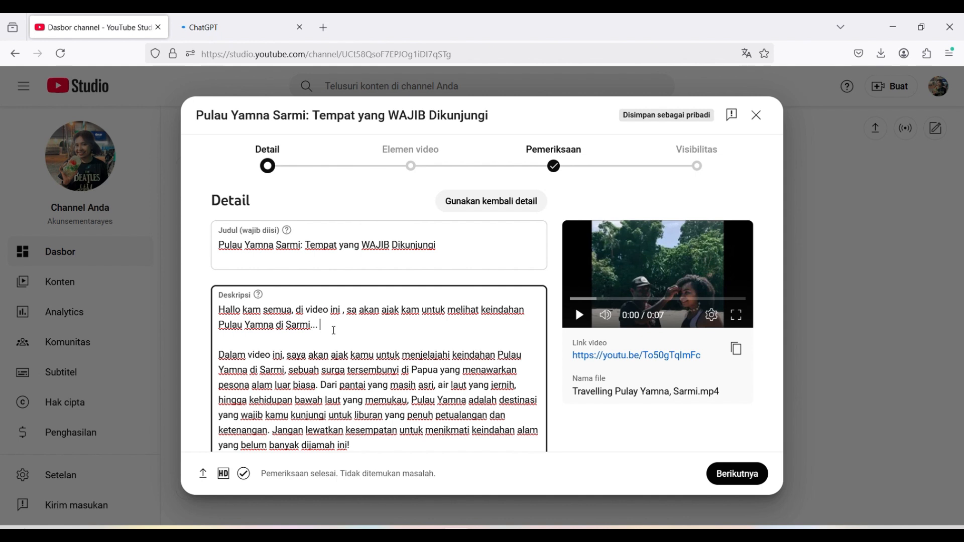
# Add the sign-off "Terikmakasih" below the description paragraph, with the creator's handle on the following line
pyautogui.scroll(-2, 333, 336)
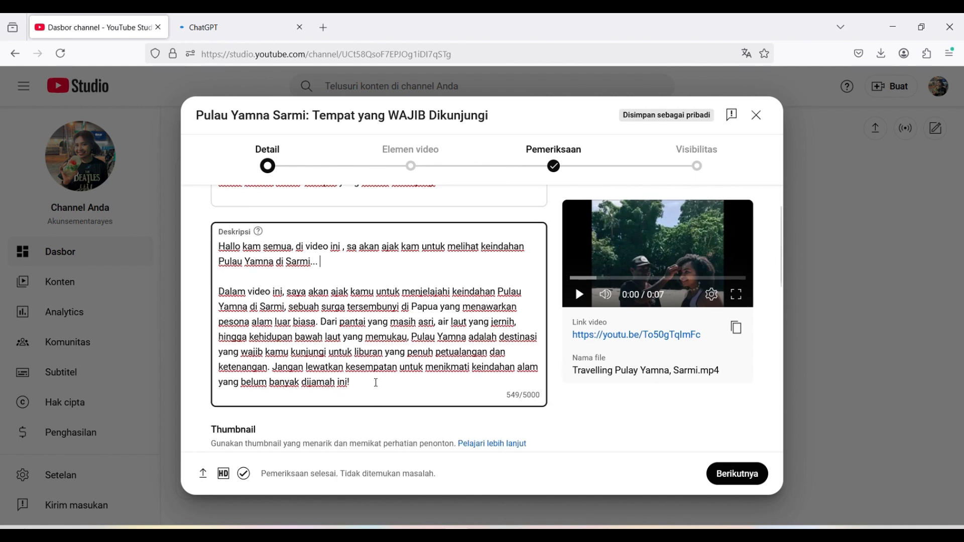
pyautogui.click(376, 383)
pyautogui.press('Return')
pyautogui.press('Return')
pyautogui.press('Return')
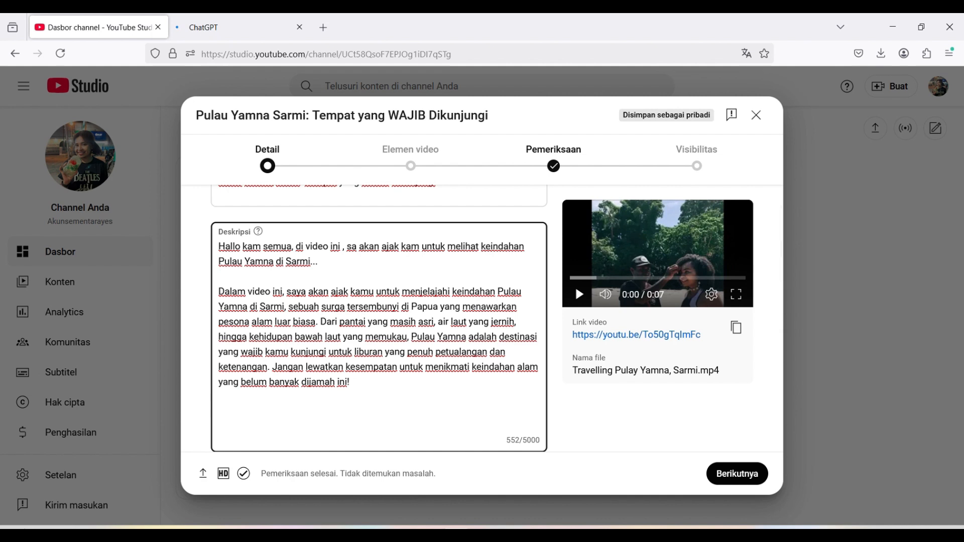
pyautogui.write('Terika')
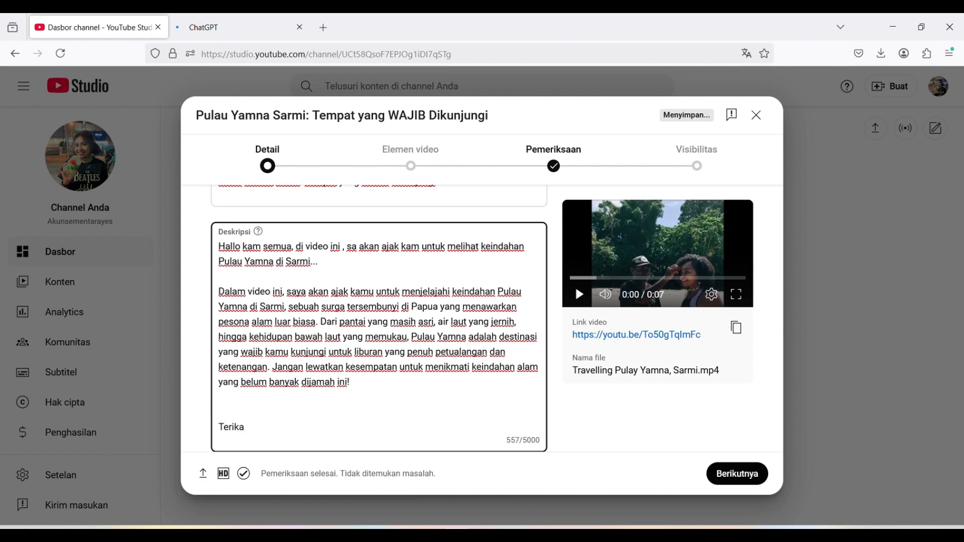
pyautogui.press('BackSpace')
pyautogui.write('makasih')
pyautogui.press('Return')
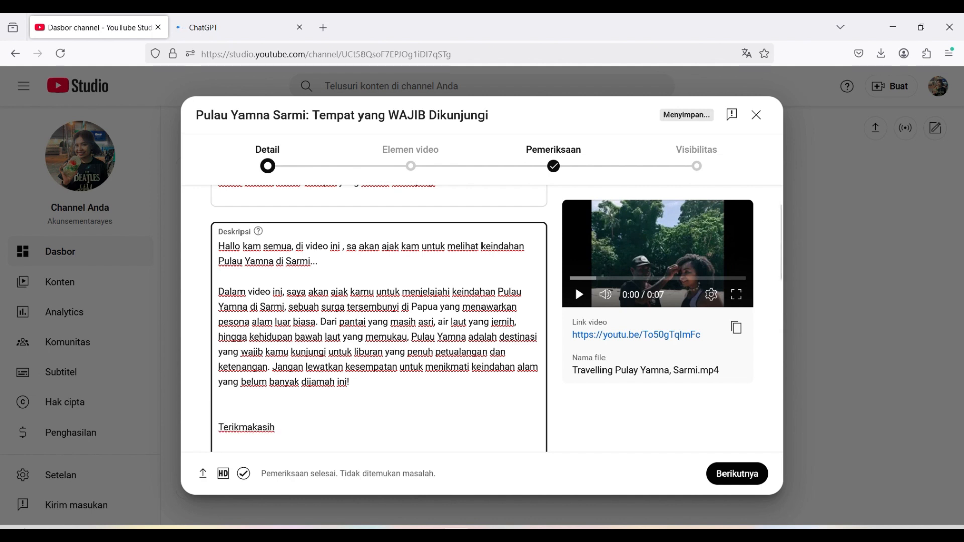
pyautogui.write('Cia_Cee')
pyautogui.press('Return')
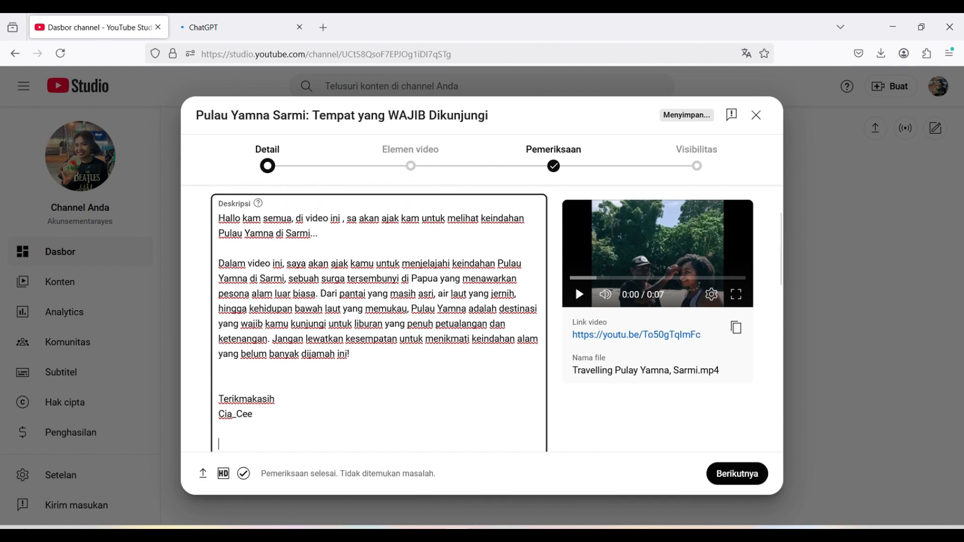
# Add the line "Untuk kenal saya lebih dekat, bisa follow saya punya akun" below the sign-off
pyautogui.write('Untuk kenal saya ')
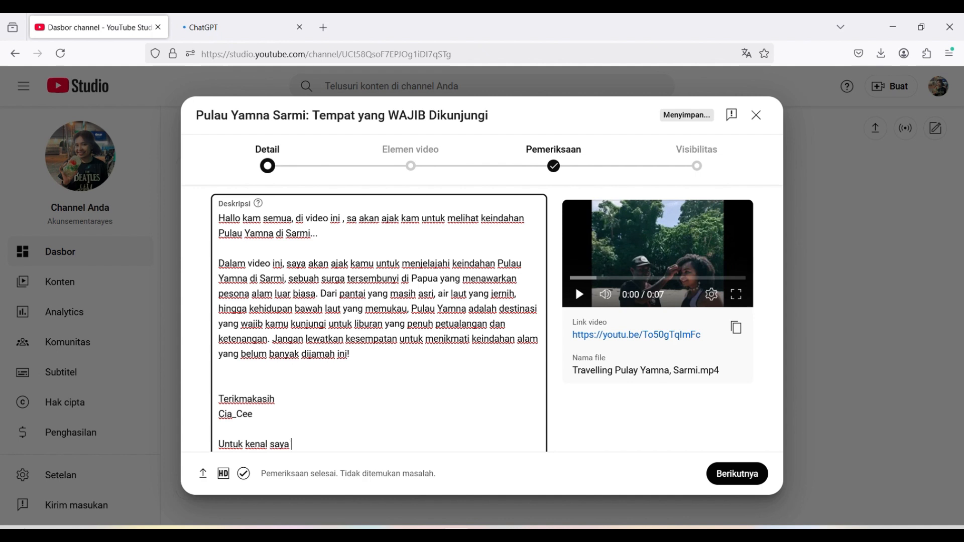
pyautogui.write('lebih dekat, bisa follo')
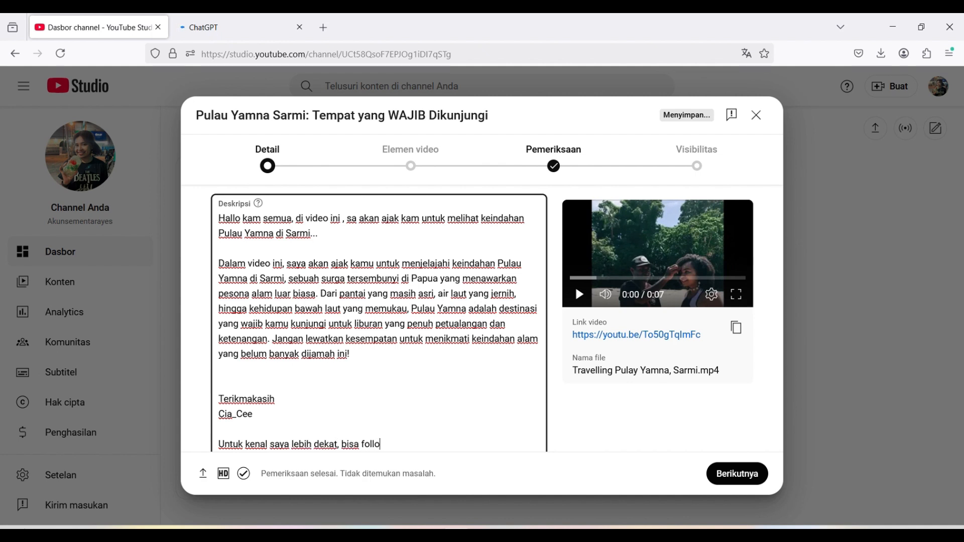
pyautogui.write('w saya punya akun')
pyautogui.press('Return')
# Add an "Instagram:" line with the creator's handle below the follow invitation
pyautogui.write('Ins')
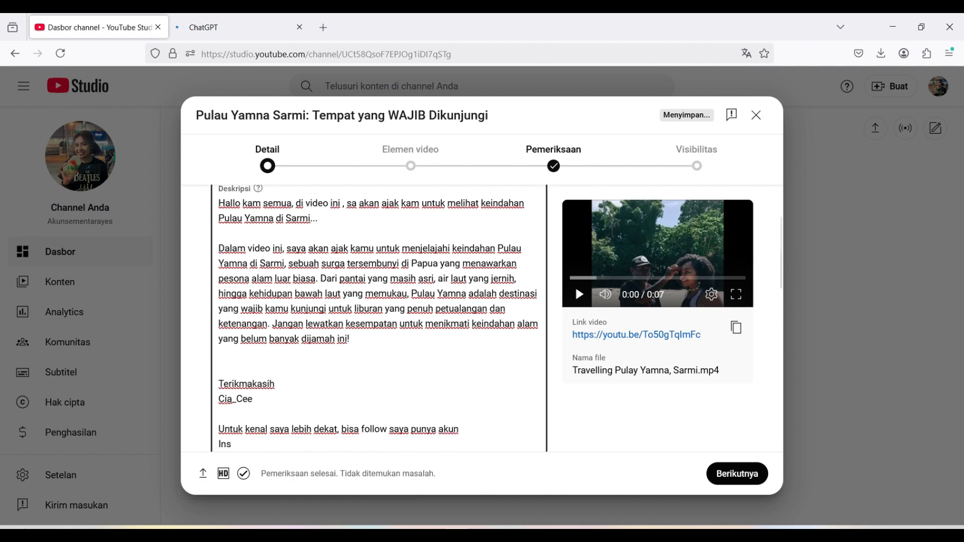
pyautogui.write('tagram dan Tiktok :')
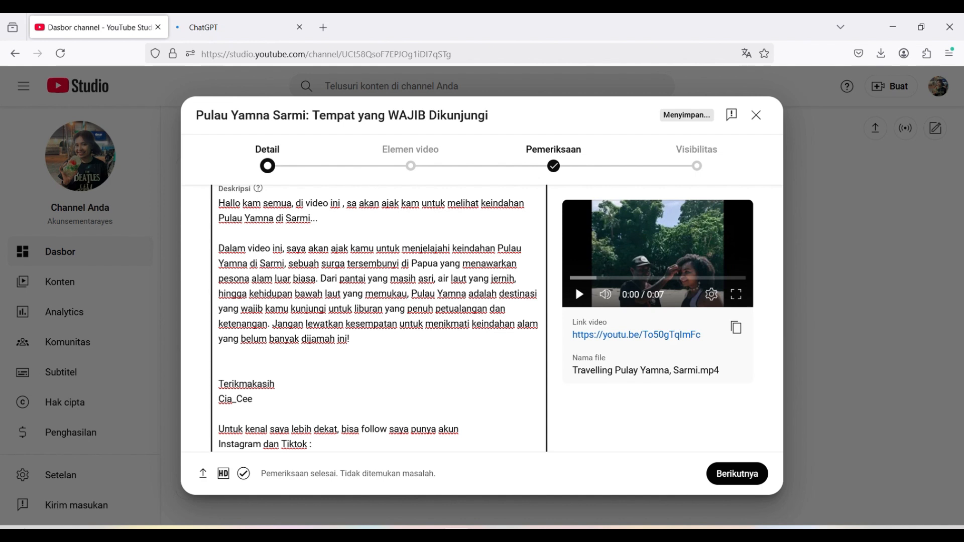
pyautogui.press('BackSpace')
pyautogui.press('BackSpace')
pyautogui.press('BackSpace')
pyautogui.press('BackSpace')
pyautogui.press('BackSpace')
pyautogui.press('BackSpace')
pyautogui.press('BackSpace')
pyautogui.press('BackSpace')
pyautogui.press('BackSpace')
pyautogui.press('BackSpace')
pyautogui.press('BackSpace')
pyautogui.write(': Cia_CEE')
pyautogui.press('BackSpace')
pyautogui.press('BackSpace')
pyautogui.write('ee')
pyautogui.press('Return')
pyautogui.press('Return')
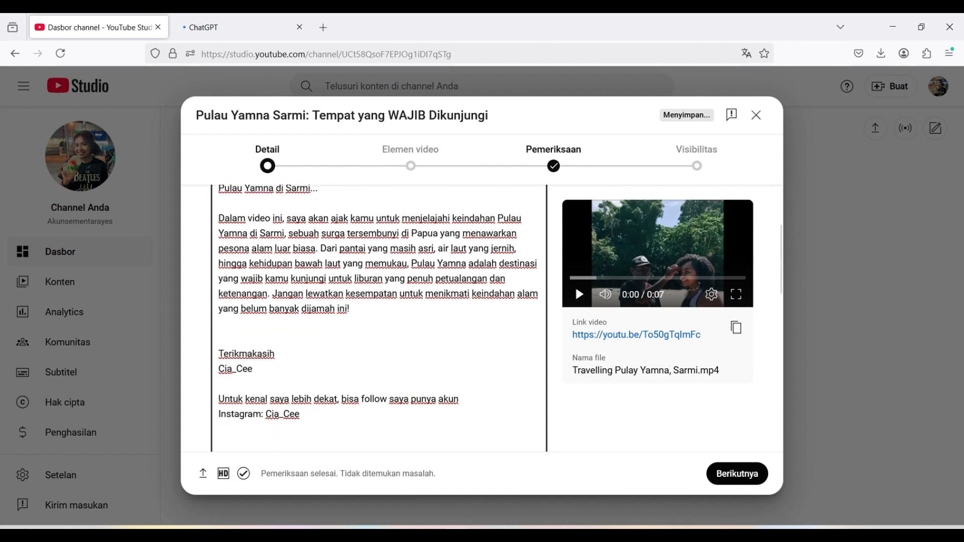
pyautogui.press('Return')
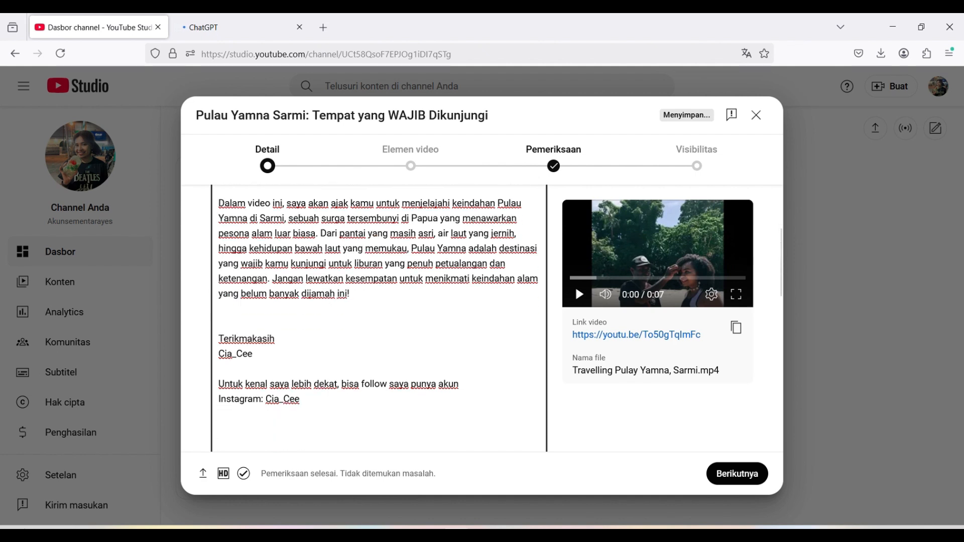
# Add a "TikTok :" line with the creator's handle and remove the blank lines between it and the Instagram line
pyautogui.write('Titkok')
pyautogui.press('BackSpace')
pyautogui.press('BackSpace')
pyautogui.press('BackSpace')
pyautogui.press('BackSpace')
pyautogui.write('K')
pyautogui.press('BackSpace')
pyautogui.write('ok : Cia_Cee')
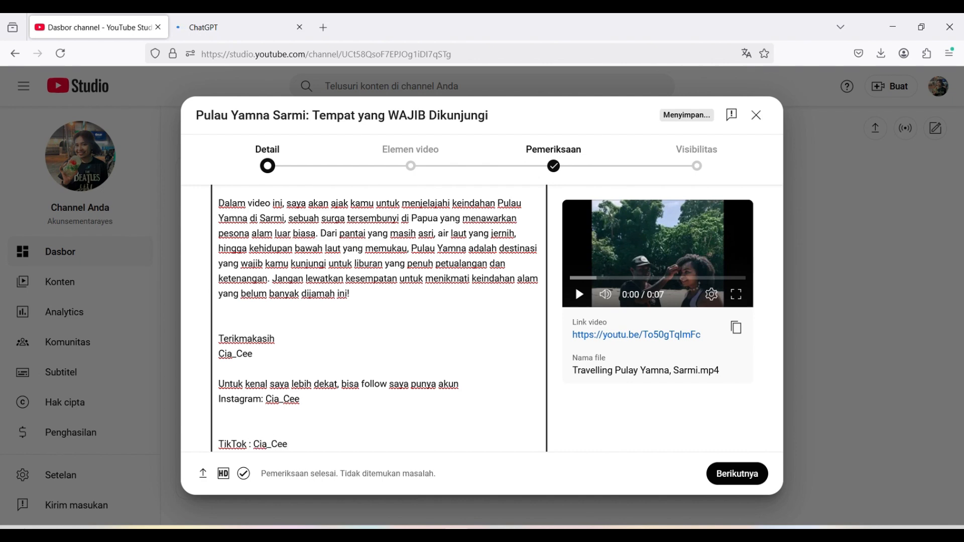
pyautogui.scroll(-4, 308, 384)
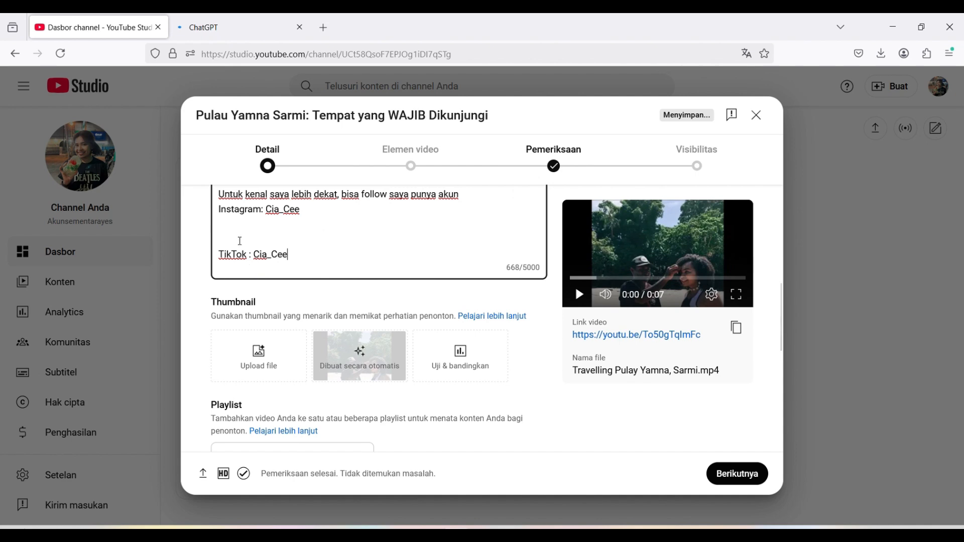
pyautogui.click(226, 244)
pyautogui.press('BackSpace')
pyautogui.press('BackSpace')
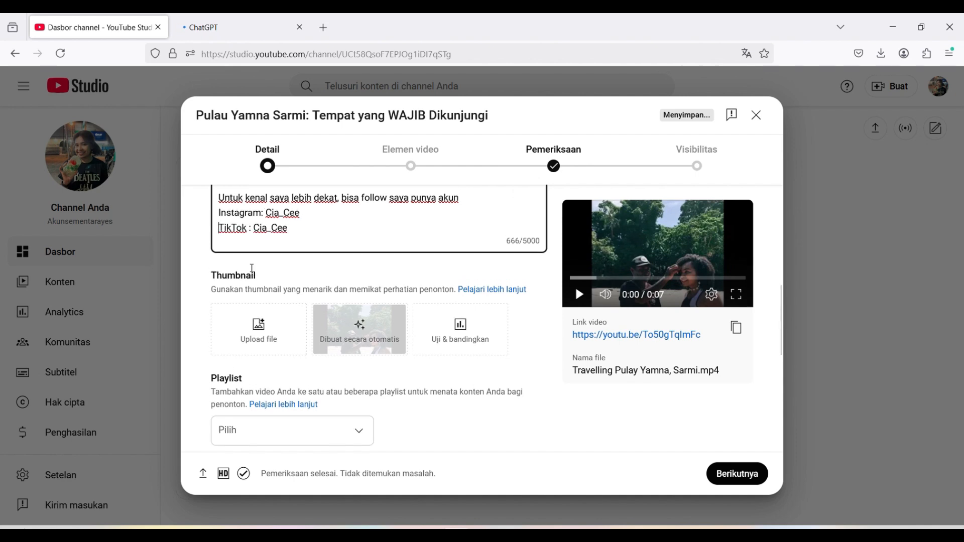
# Examine the automatically generated thumbnail choices without selecting a new one
pyautogui.scroll(2, 253, 270)
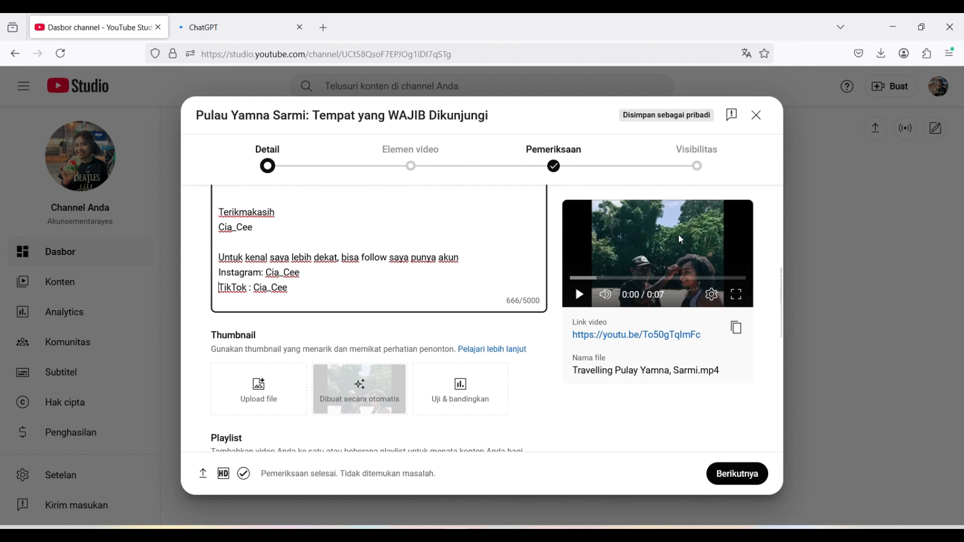
pyautogui.click(365, 396)
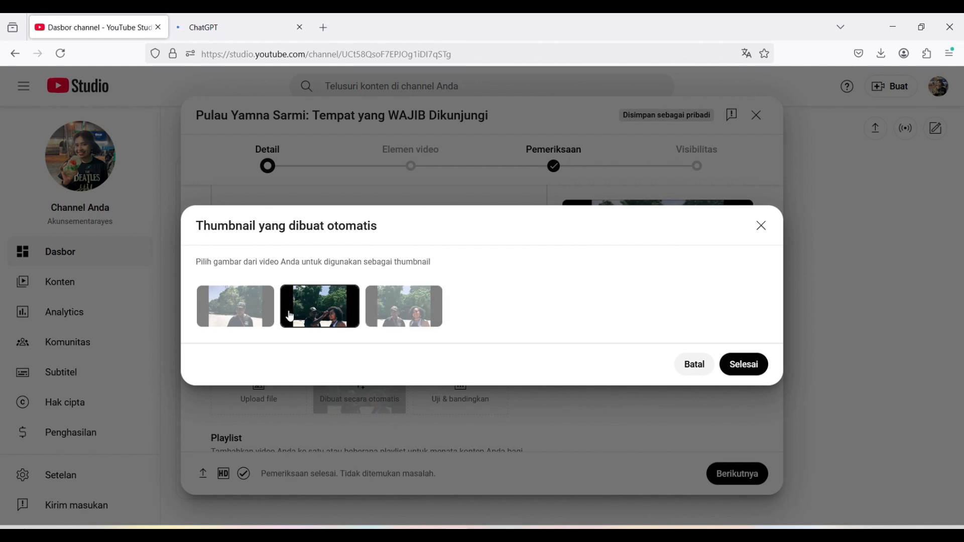
pyautogui.click(761, 226)
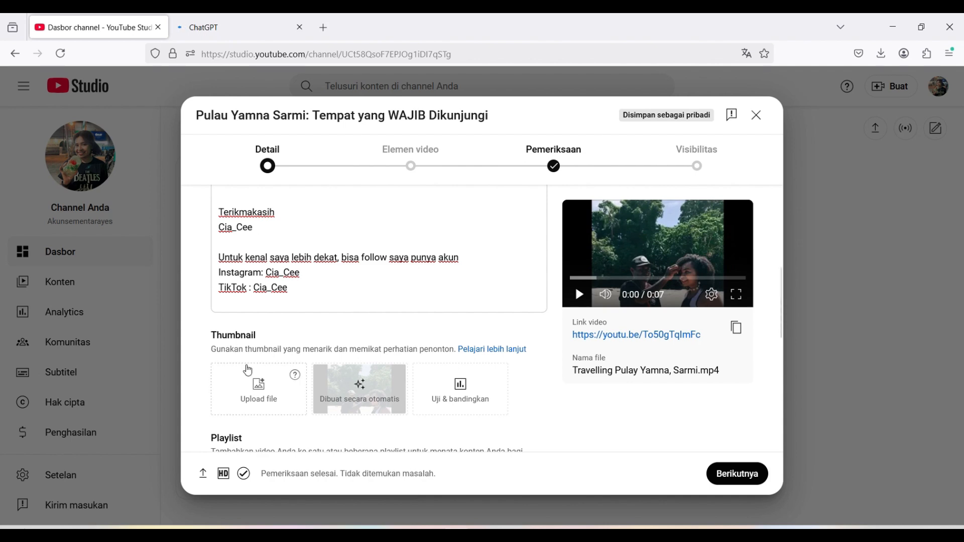
# Upload the custom "WAJIB DI EXPLORE" Sarmi, Papua image from the computer as the video's thumbnail
pyautogui.scroll(-2, 271, 364)
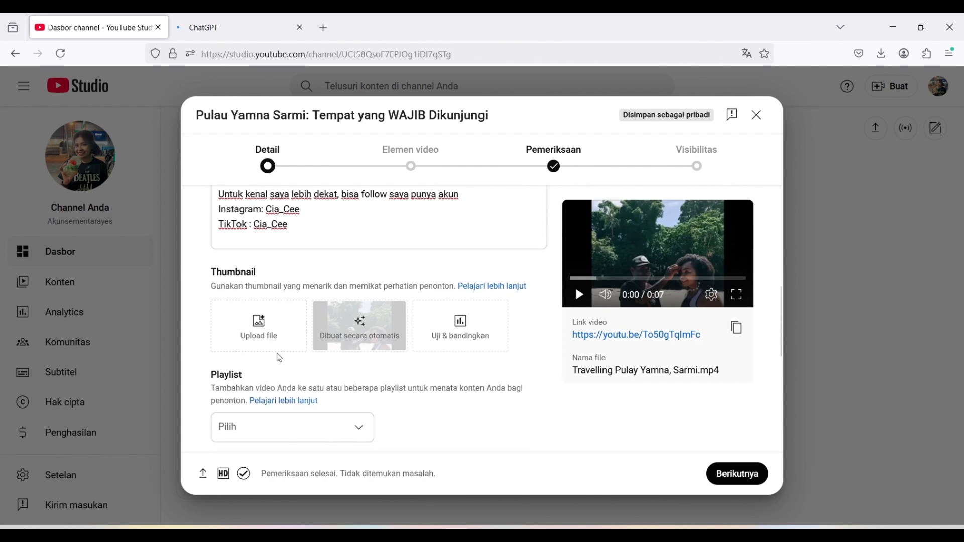
pyautogui.click(278, 327)
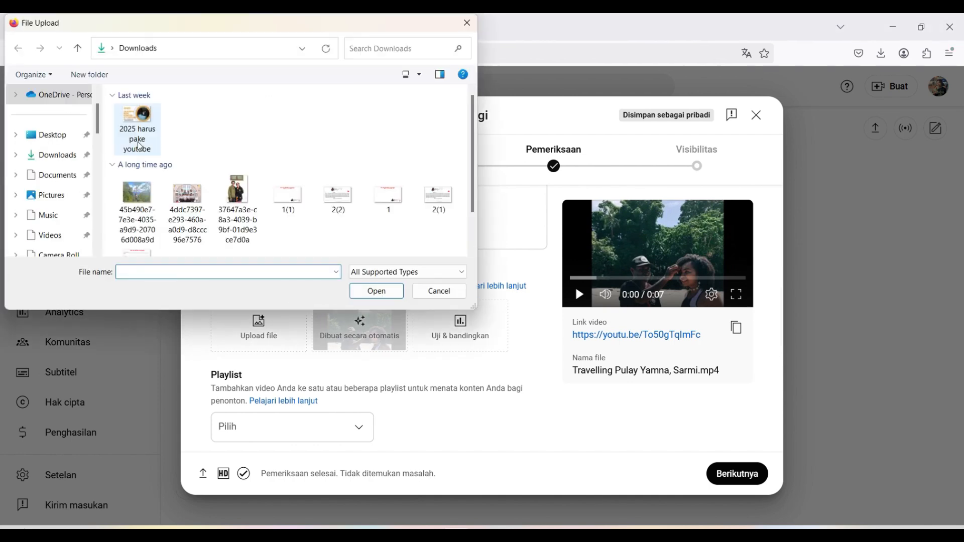
pyautogui.click(142, 148)
pyautogui.doubleClick(142, 147)
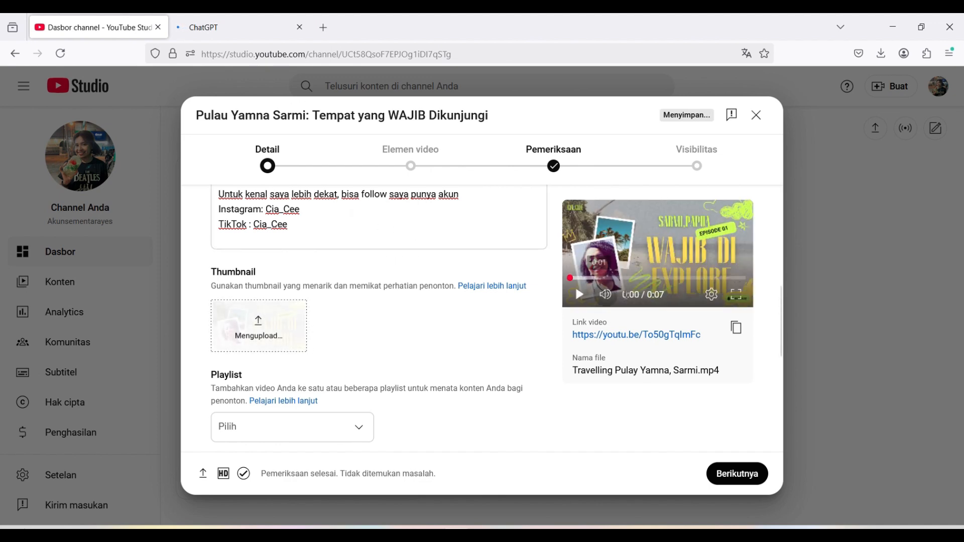
# Check the video's details from the title down to the thumbnail and open the playlist choices
pyautogui.scroll(3, 322, 238)
pyautogui.scroll(3, 322, 237)
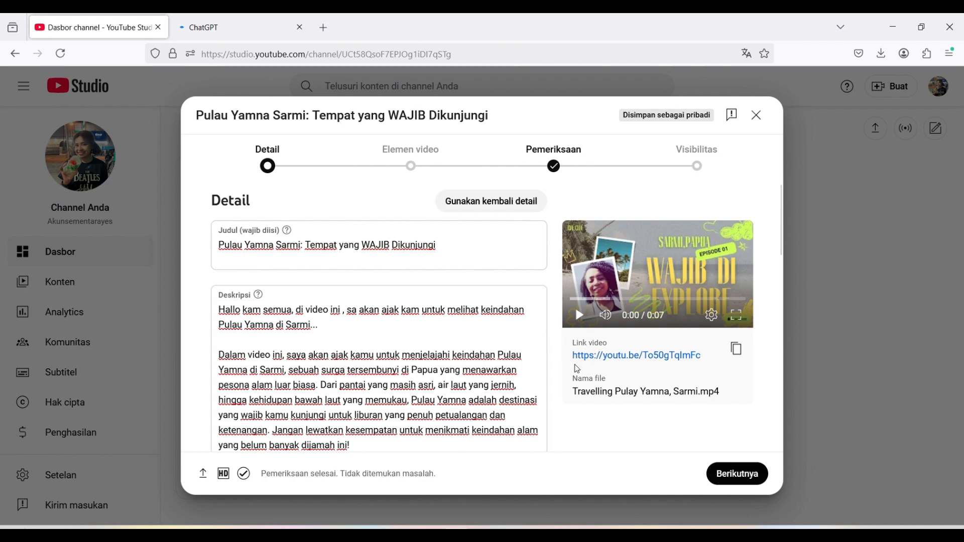
pyautogui.scroll(-4, 475, 323)
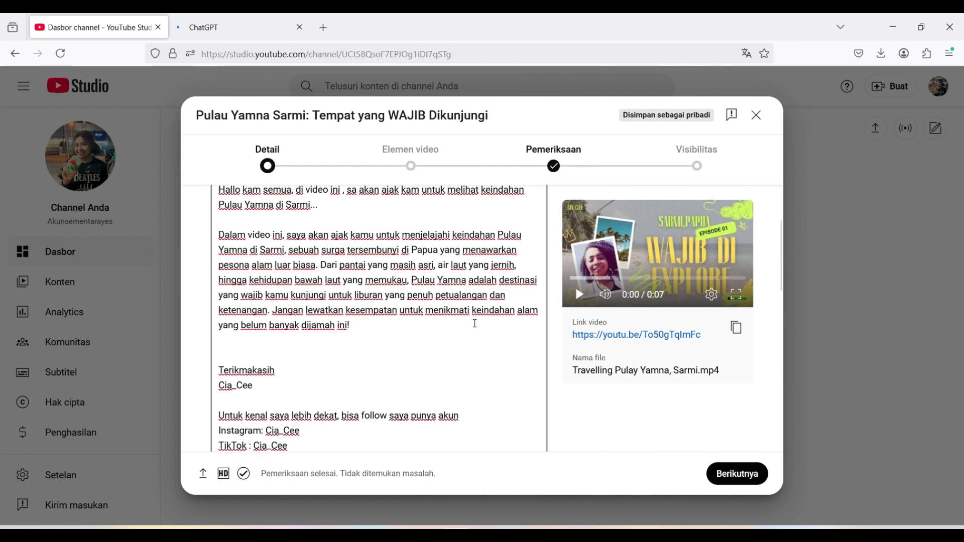
pyautogui.scroll(-4, 475, 324)
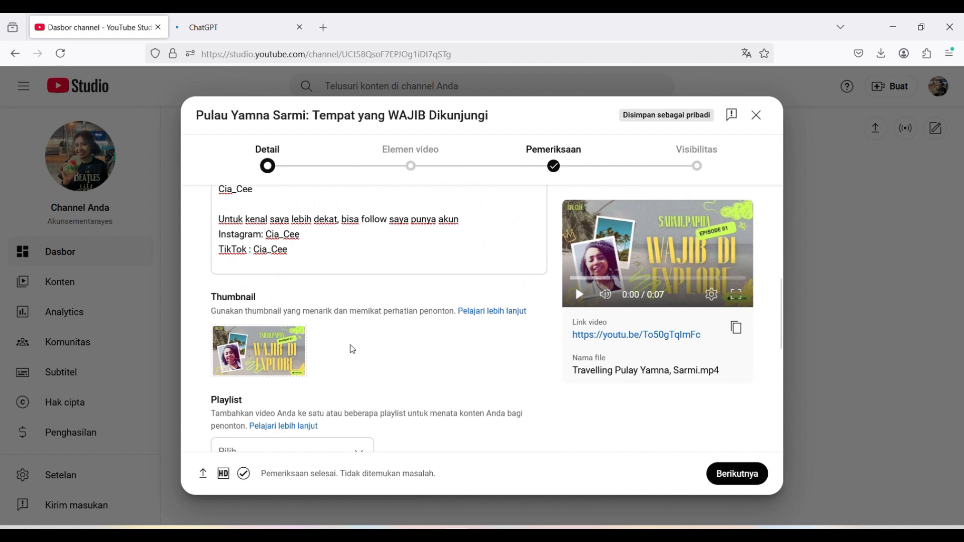
pyautogui.scroll(-2, 353, 343)
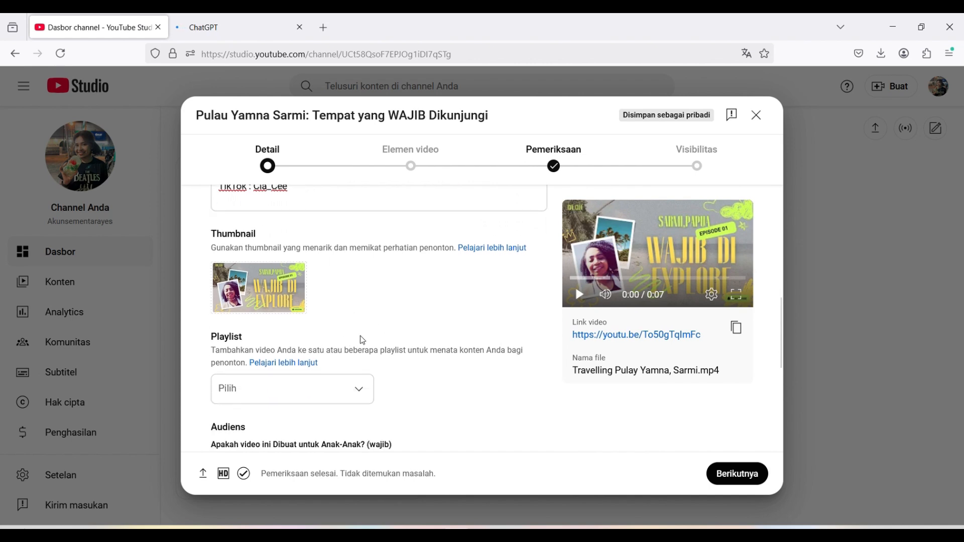
pyautogui.click(356, 387)
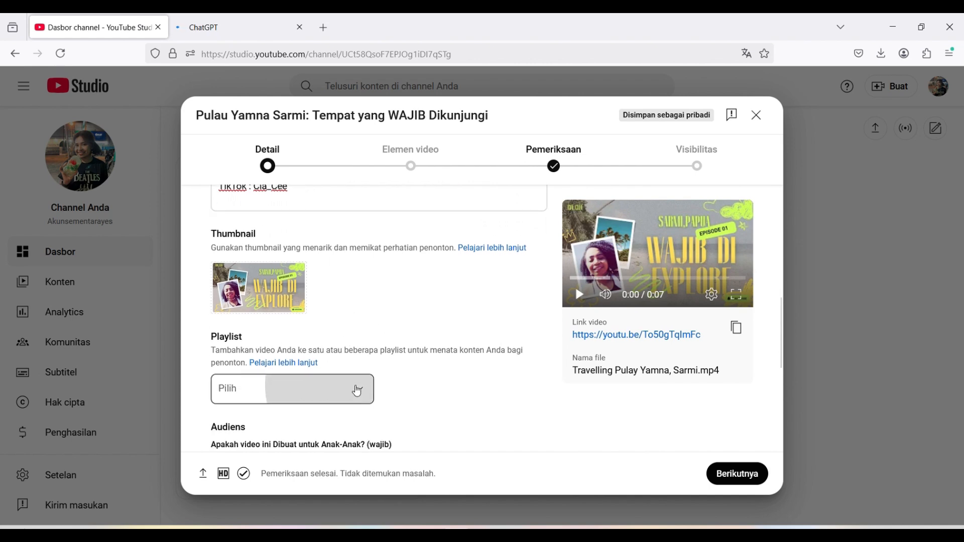
pyautogui.click(261, 479)
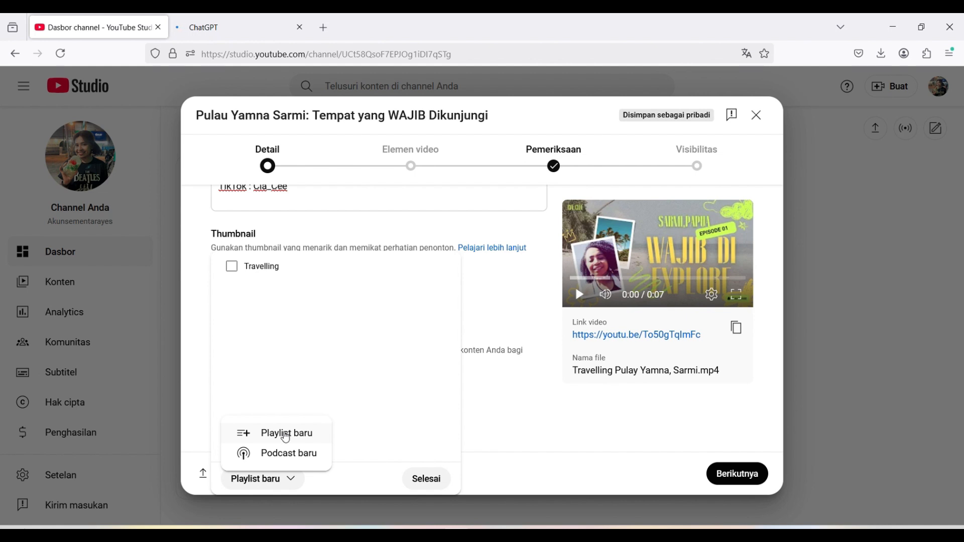
pyautogui.click(285, 435)
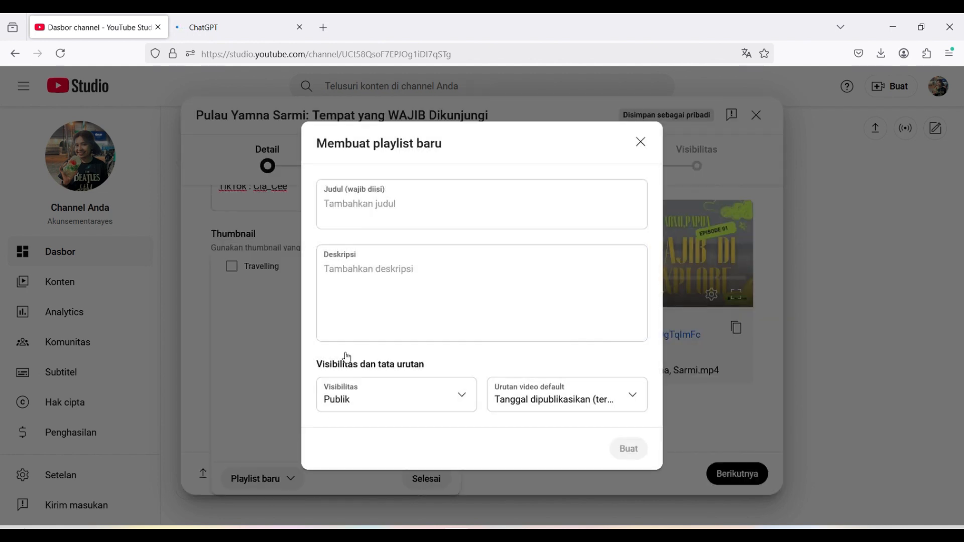
pyautogui.click(354, 210)
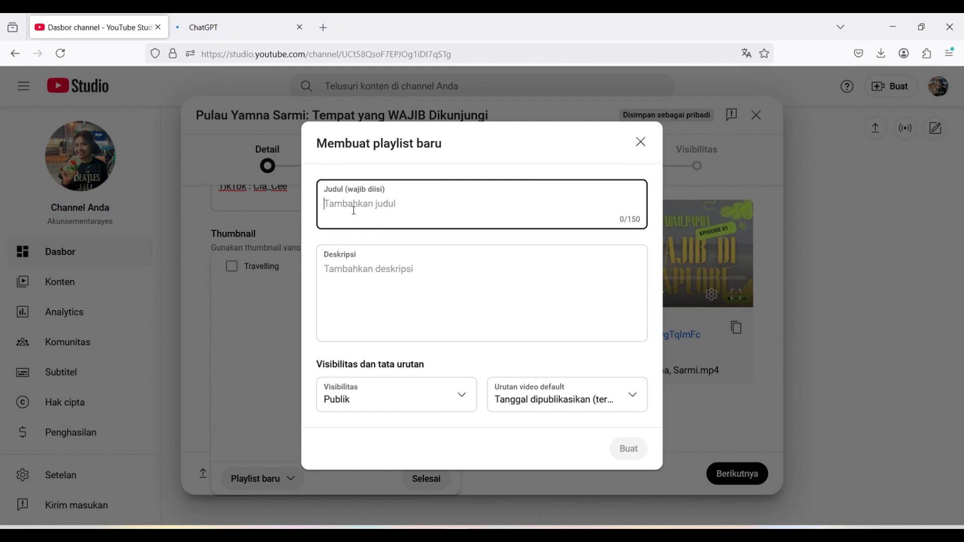
pyautogui.write('Makeu')
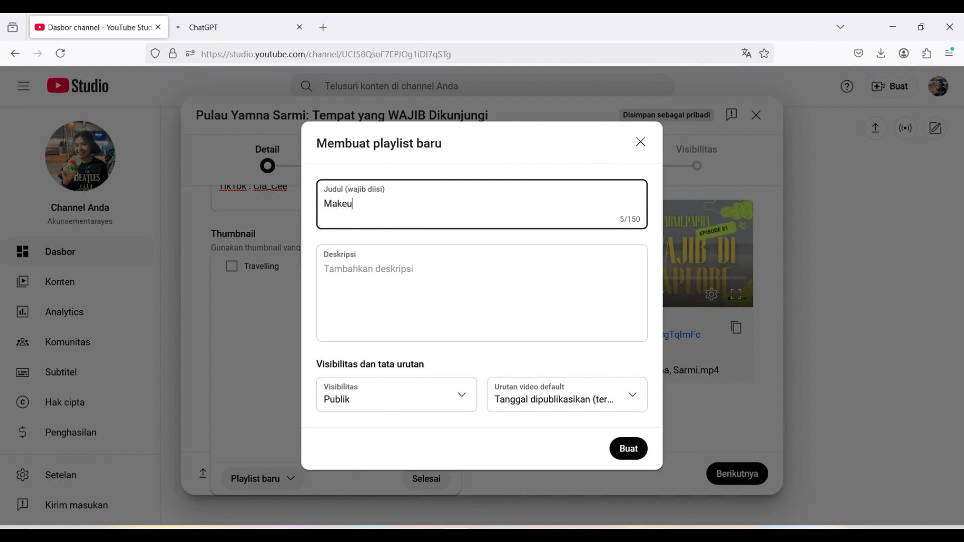
pyautogui.write('p')
pyautogui.click(641, 143)
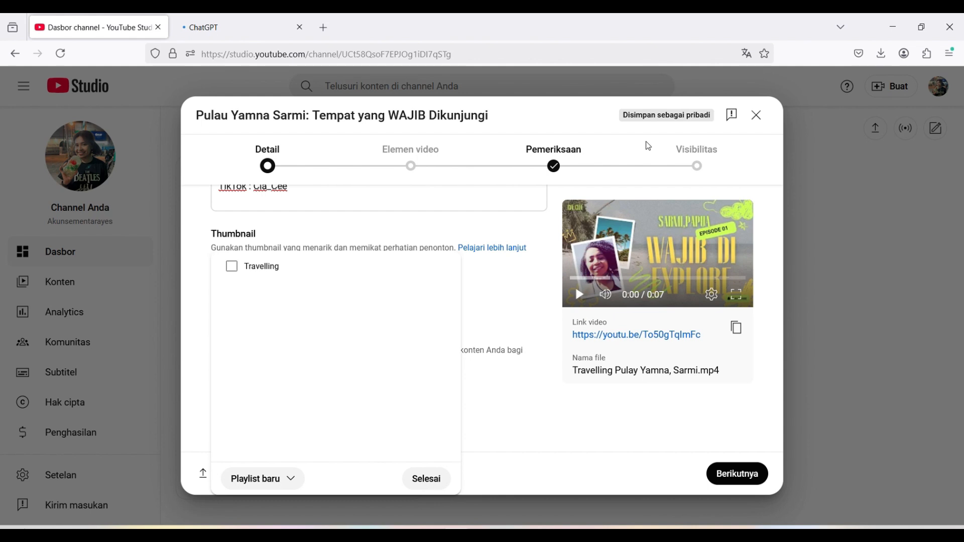
# Add the video to the existing "Travelling" playlist and confirm the selection
pyautogui.click(231, 267)
pyautogui.click(440, 480)
pyautogui.scroll(-5, 223, 340)
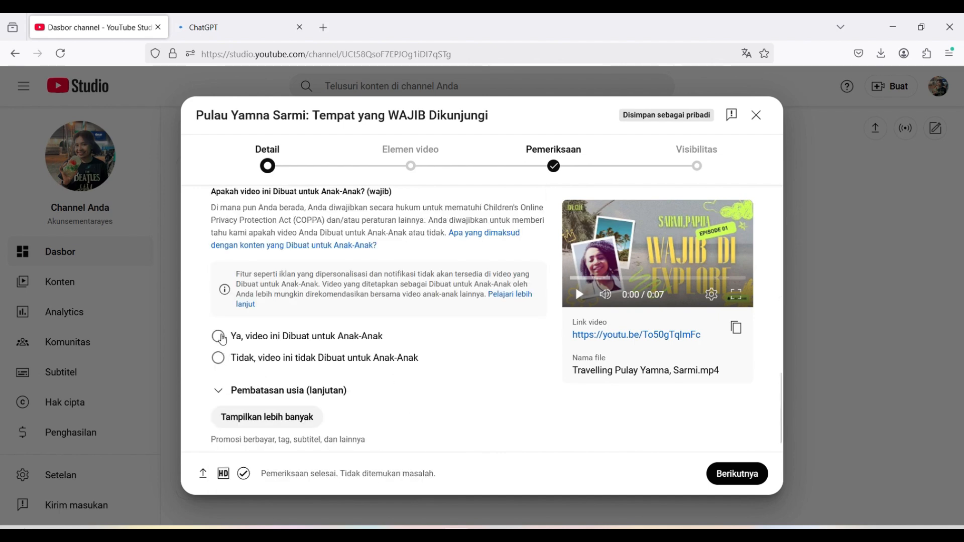
pyautogui.scroll(5, 295, 271)
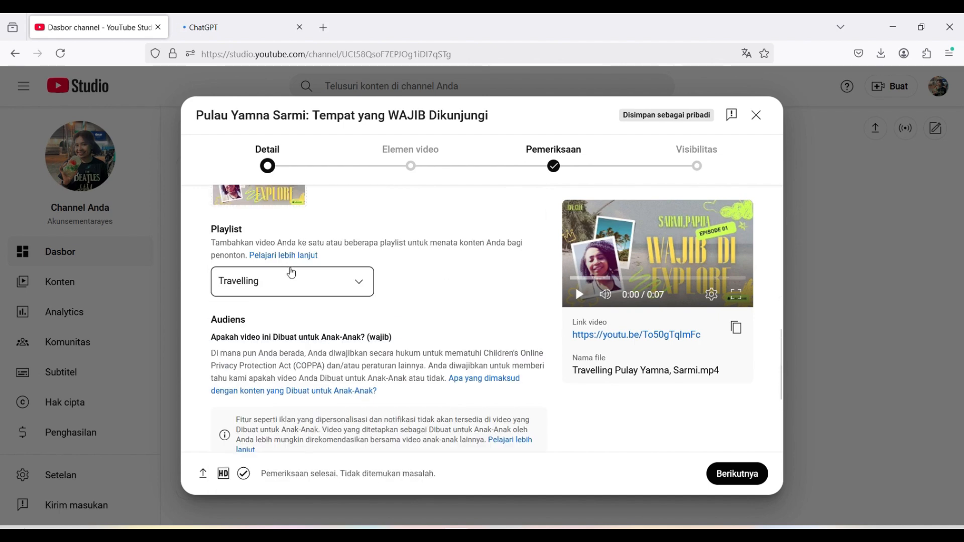
# Set the audience to "Tidak, video ini tidak Dibuat untuk Anak-Anak"
pyautogui.scroll(-1, 299, 302)
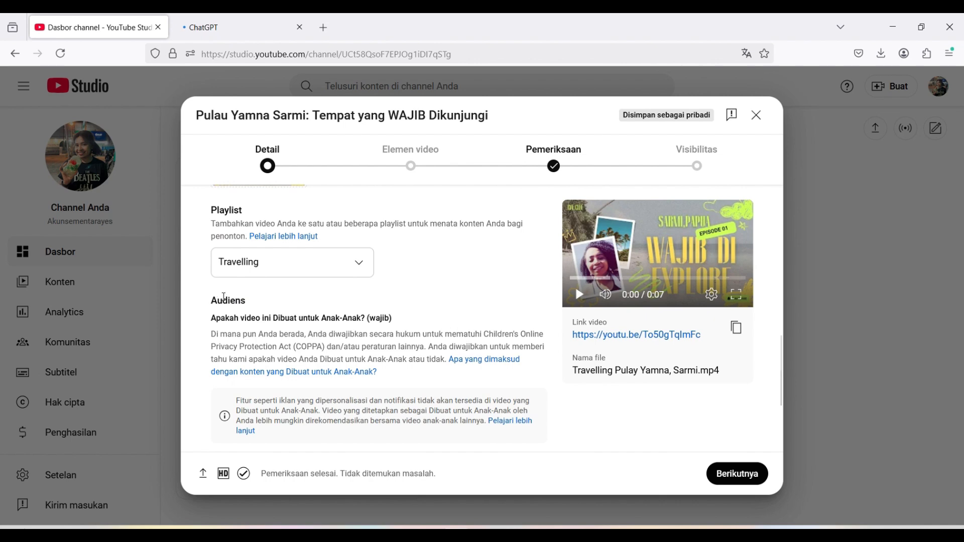
pyautogui.scroll(-1, 244, 340)
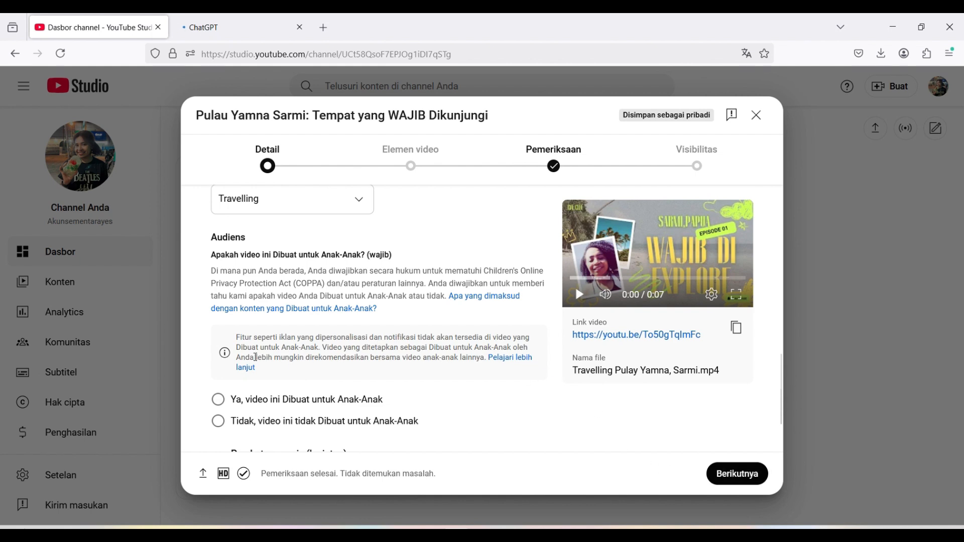
pyautogui.scroll(-3, 248, 372)
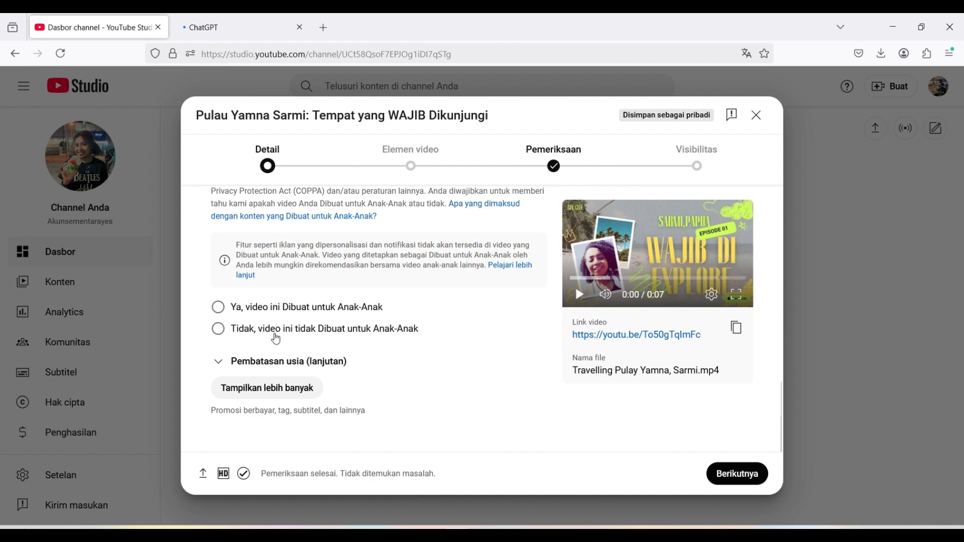
pyautogui.click(219, 332)
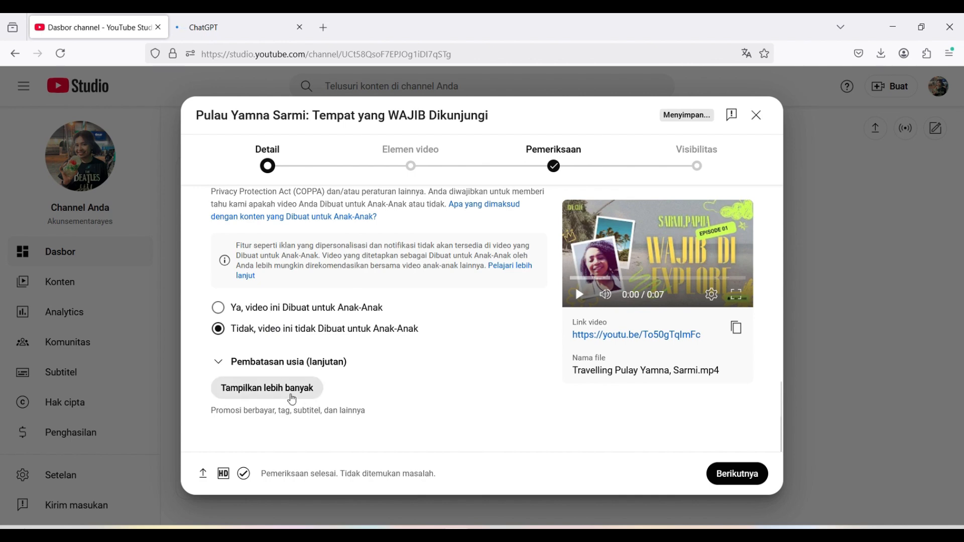
# Expand the additional settings and answer "Tidak" to the modified-content question, leaving the paid promotion declaration unchecked
pyautogui.click(301, 389)
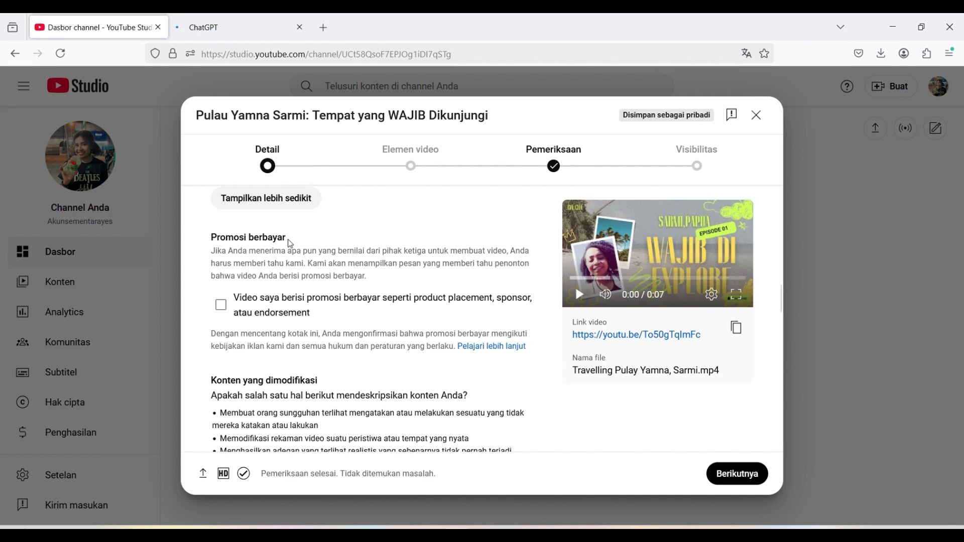
pyautogui.click(221, 308)
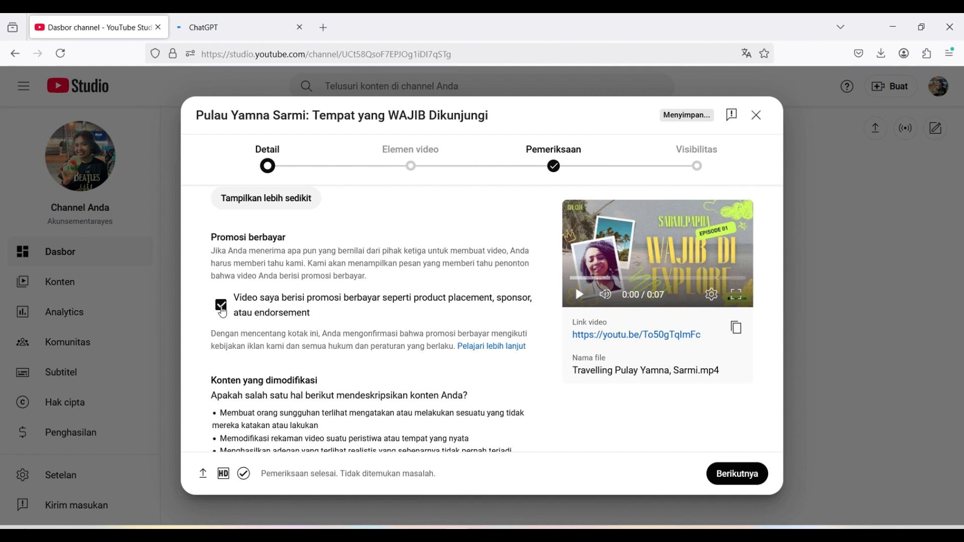
pyautogui.click(223, 308)
pyautogui.scroll(-3, 296, 308)
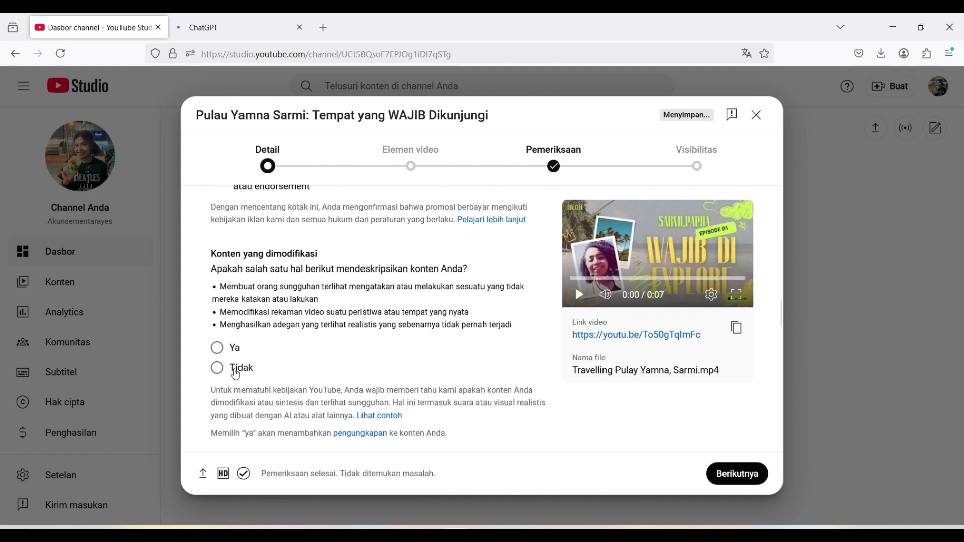
pyautogui.click(217, 369)
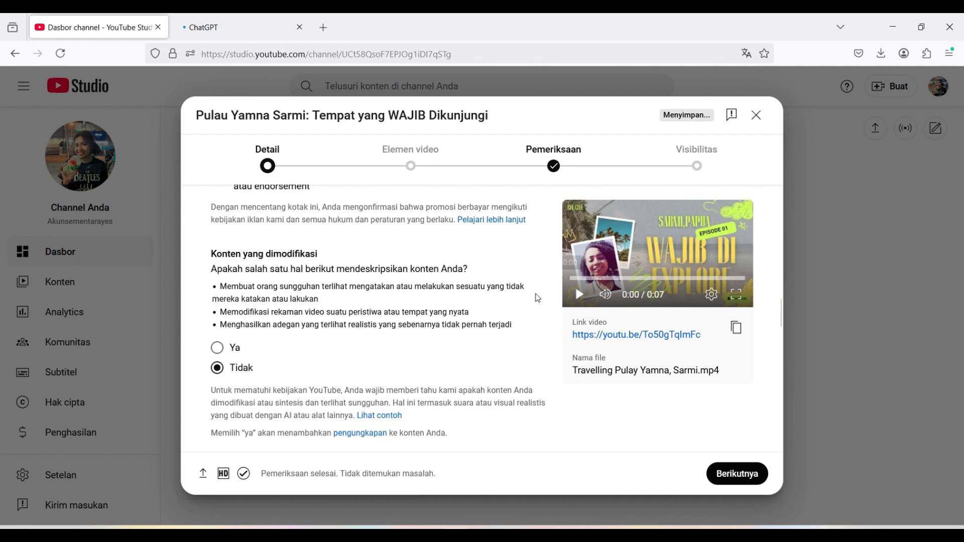
# Switch to ChatGPT and send the prompt "tuliskan kata kata kunci yang berkaitan dengan judul, dipisahkan dengan koma"
pyautogui.scroll(-3, 380, 353)
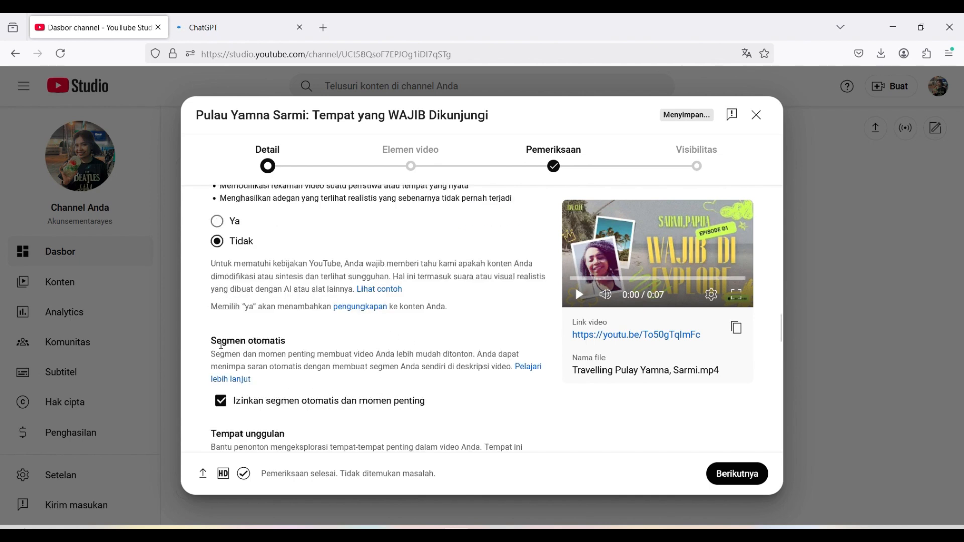
pyautogui.scroll(-5, 280, 351)
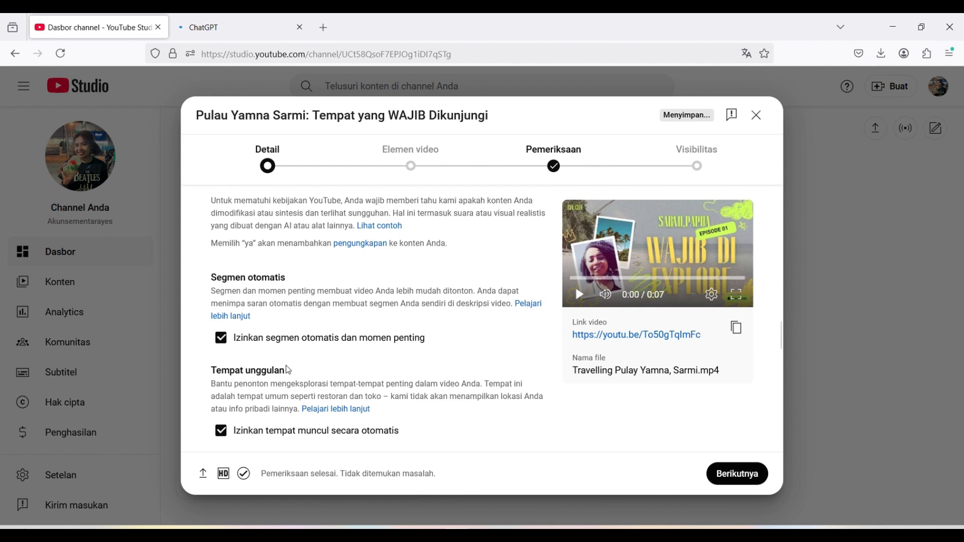
pyautogui.scroll(-3, 295, 378)
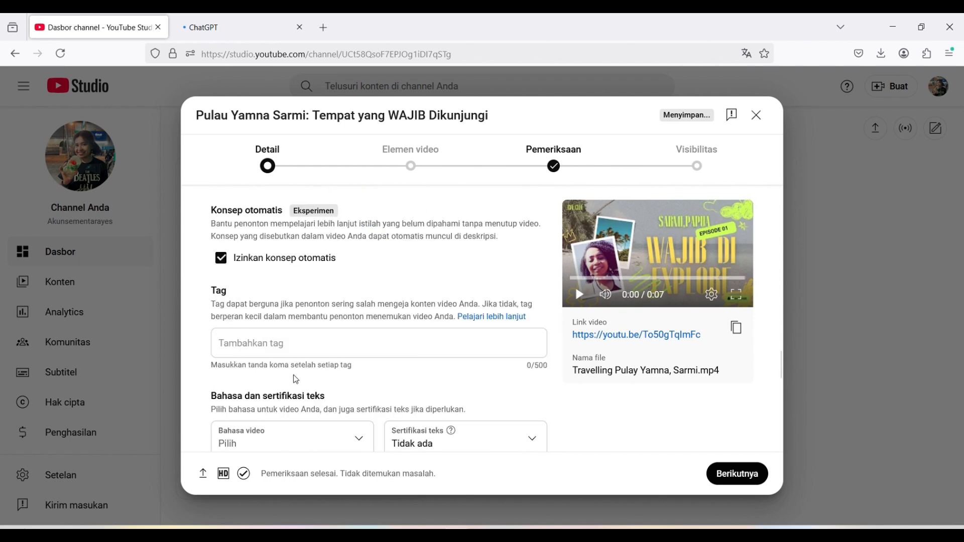
pyautogui.click(252, 342)
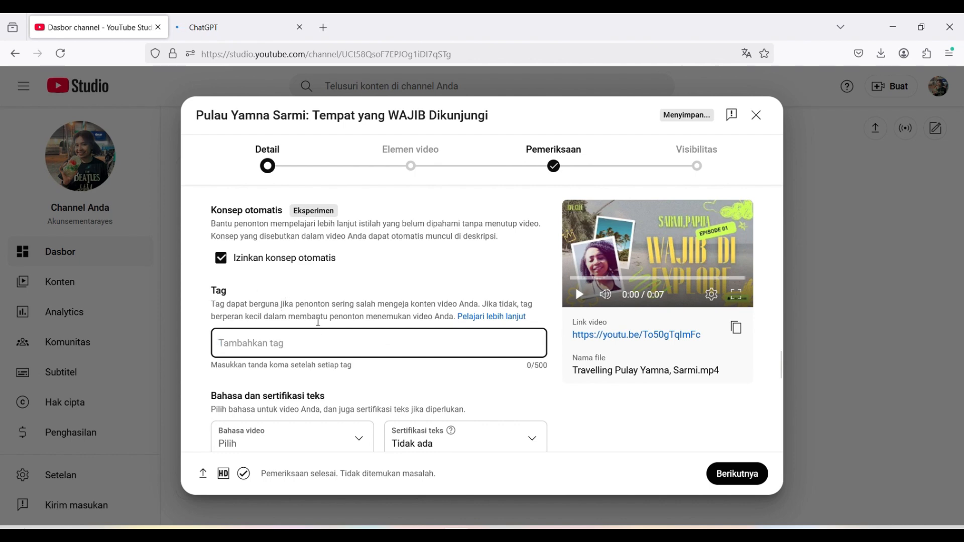
pyautogui.click(210, 26)
pyautogui.click(312, 443)
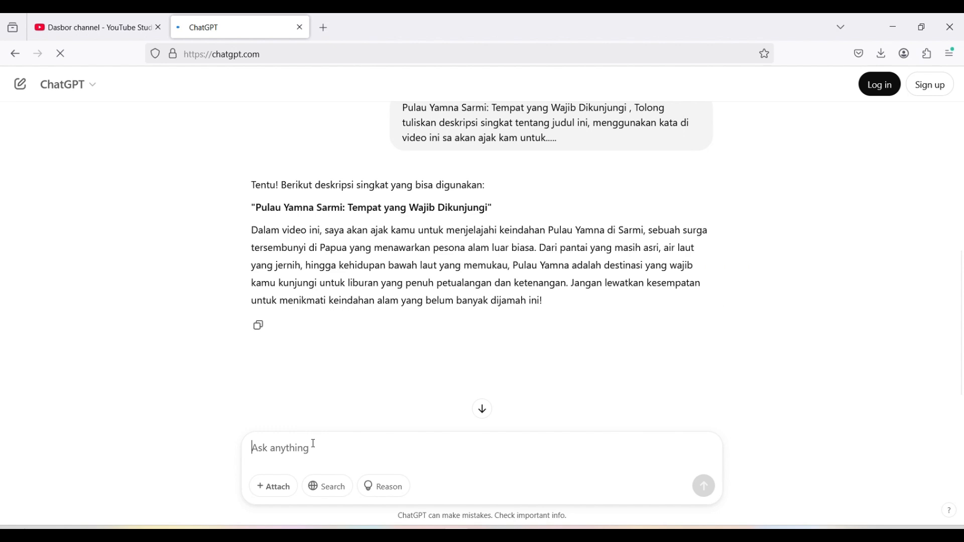
pyautogui.write('tuliskan')
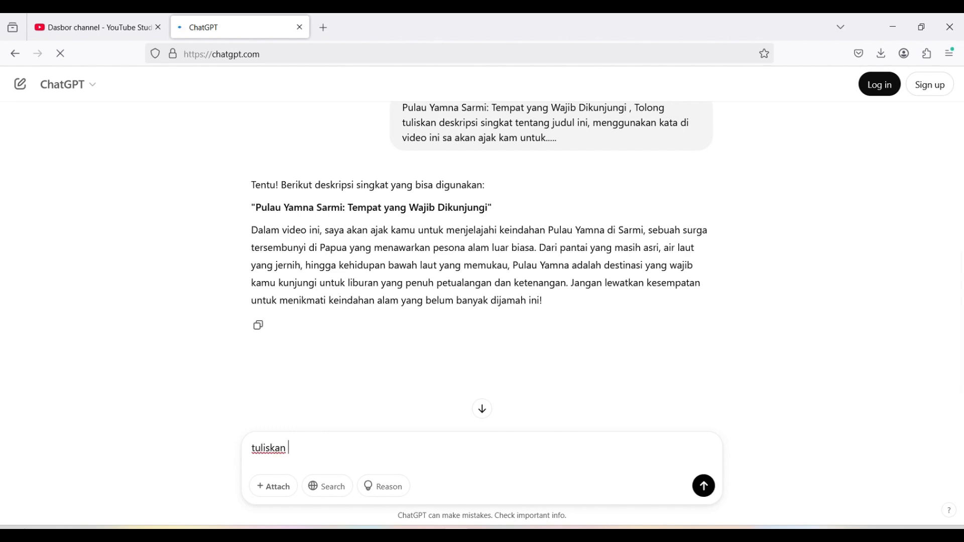
pyautogui.write(' kata  kata kunci y')
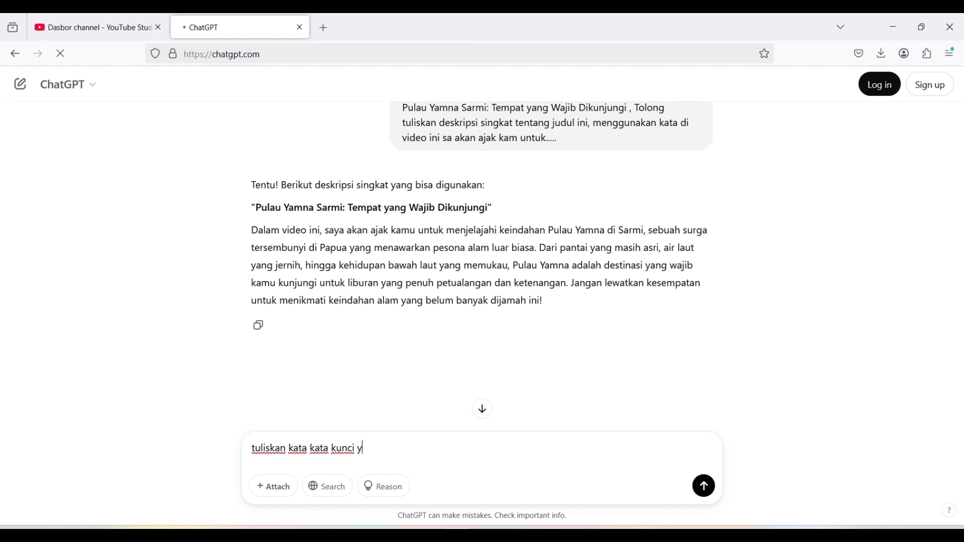
pyautogui.write('ang berkatitan dengan judu')
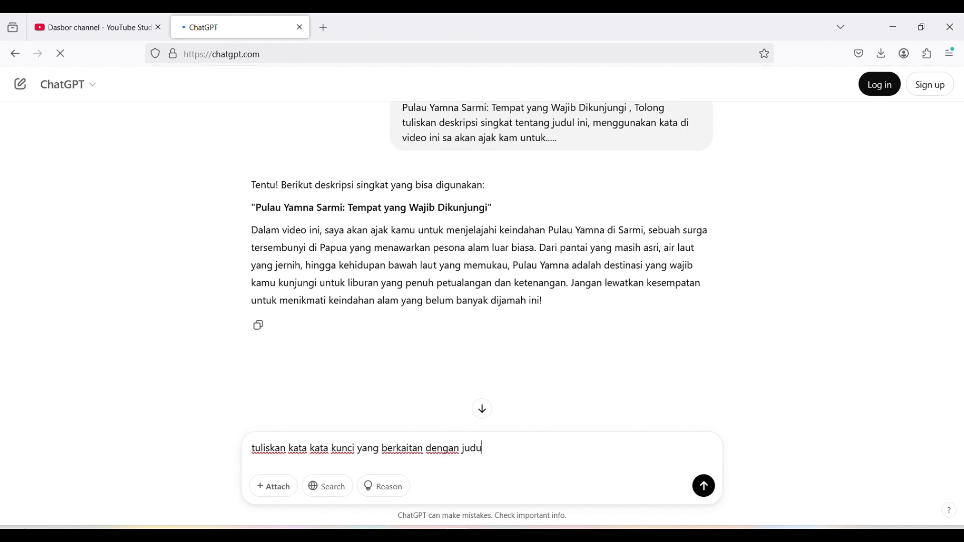
pyautogui.write('l, dipisahkan dengan koma')
pyautogui.press('Return')
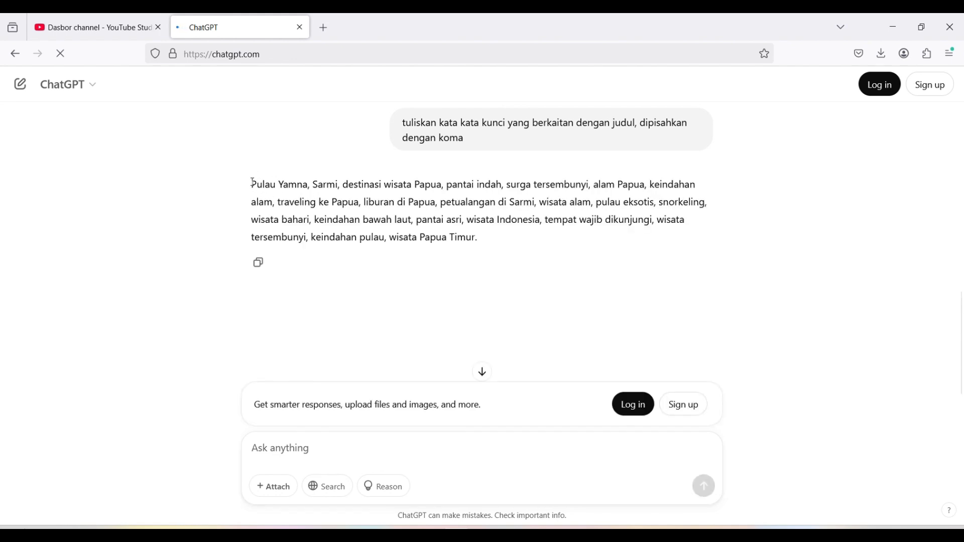
# Copy all the generated keywords, from "Pulau Yamna" to "wisata Papua Timur.", into the video's tags in YouTube Studio
pyautogui.moveTo(253, 182); pyautogui.dragTo(546, 241)
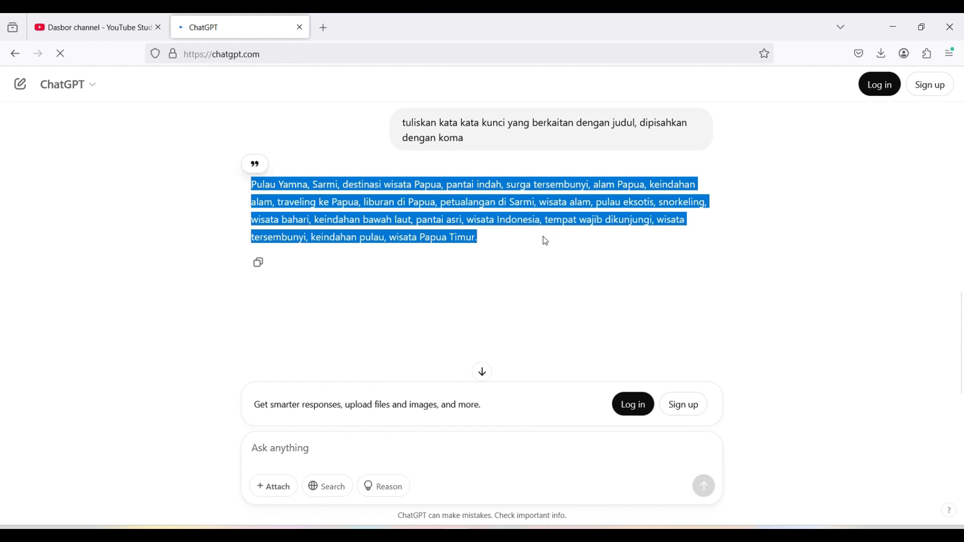
pyautogui.click(95, 28)
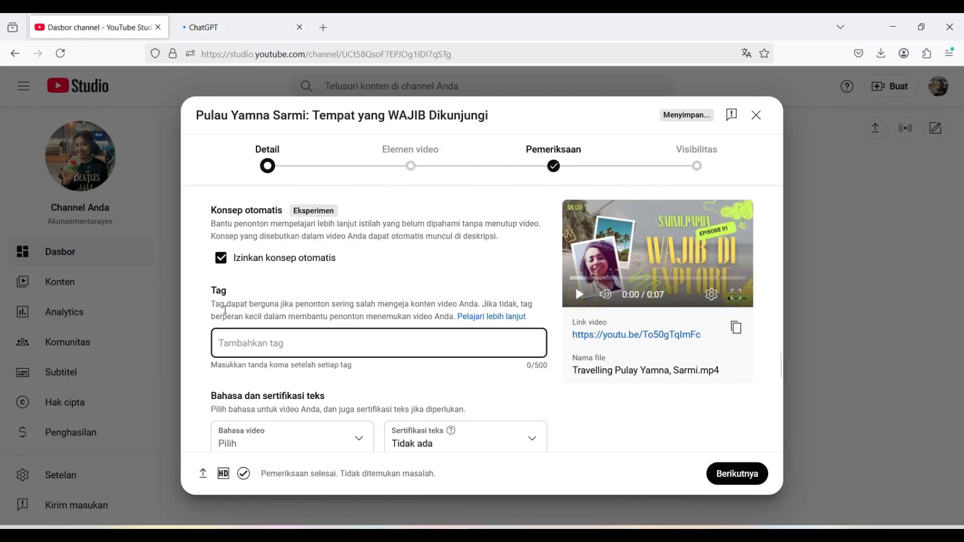
pyautogui.click(256, 342)
pyautogui.hotkey('ctrl', 'v')
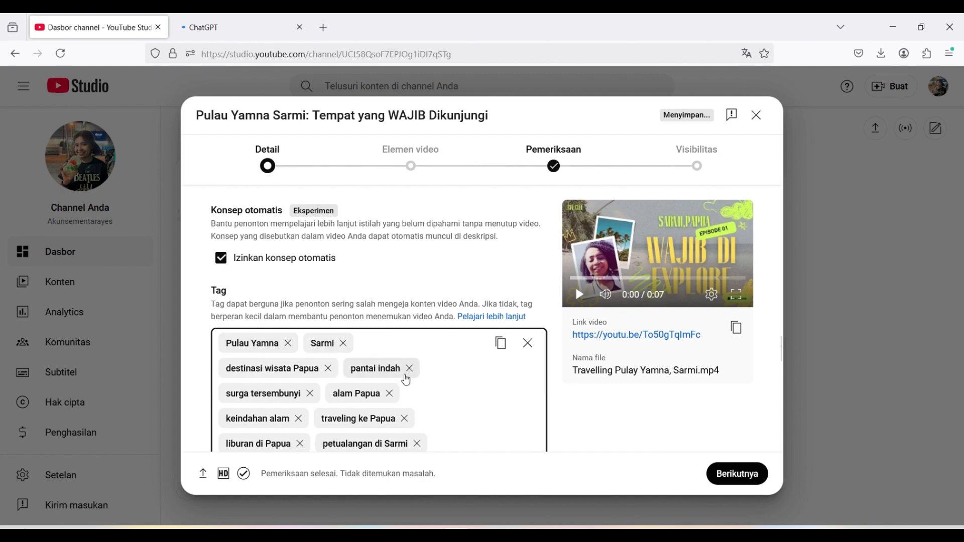
pyautogui.scroll(-2, 419, 389)
pyautogui.scroll(-2, 456, 396)
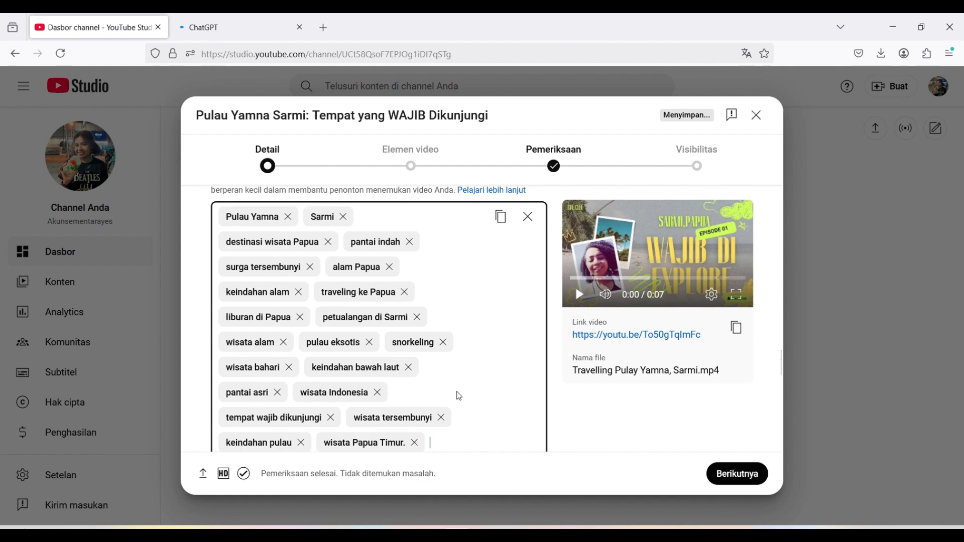
pyautogui.scroll(-4, 456, 395)
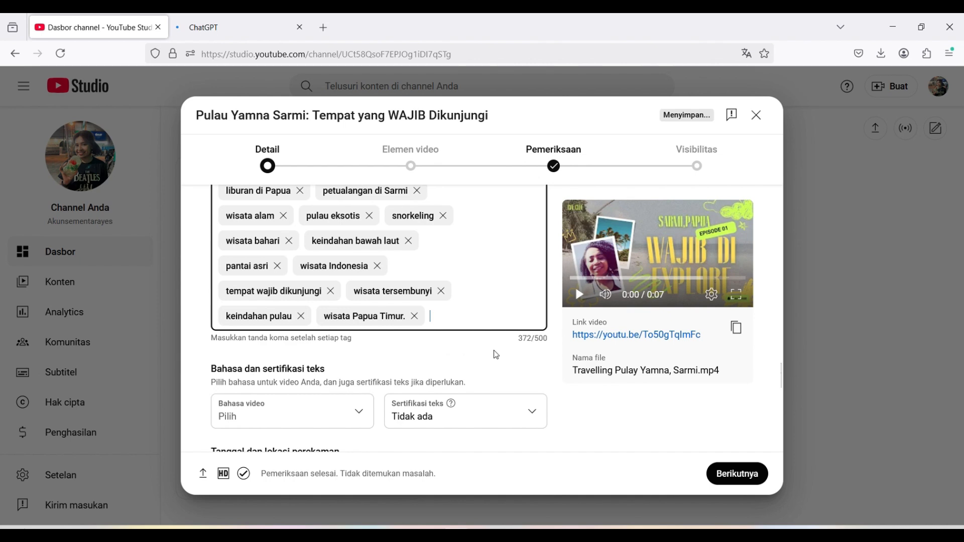
pyautogui.scroll(-3, 335, 365)
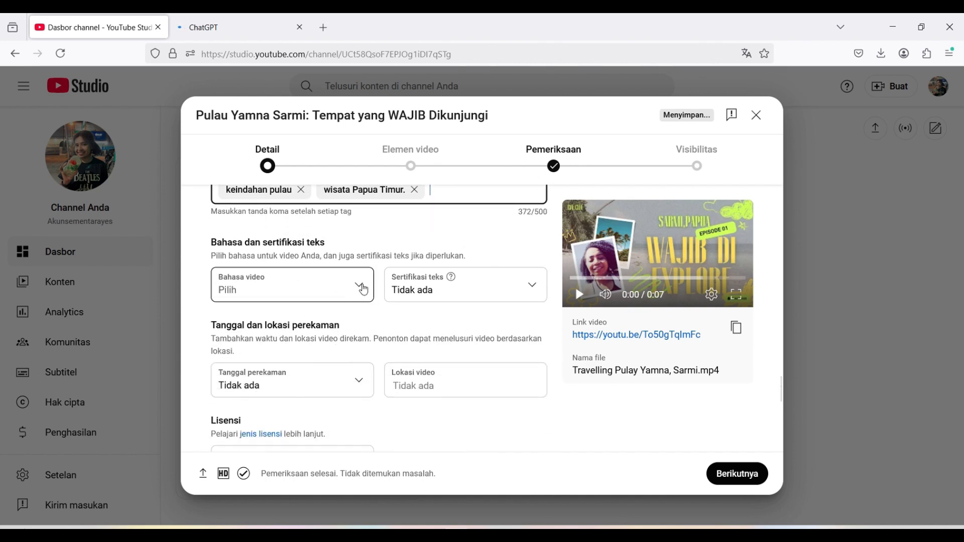
# Set the video language to "Indonesia"
pyautogui.click(364, 289)
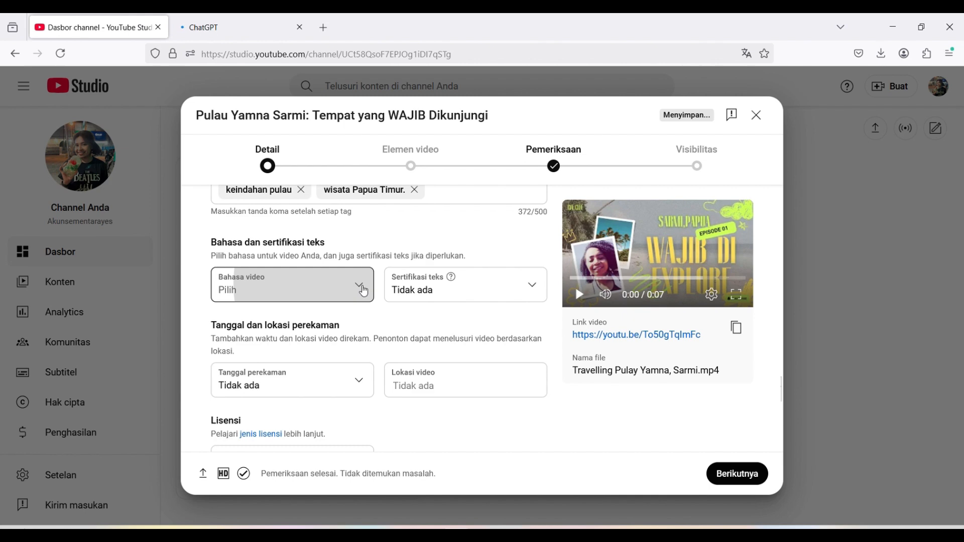
pyautogui.click(358, 305)
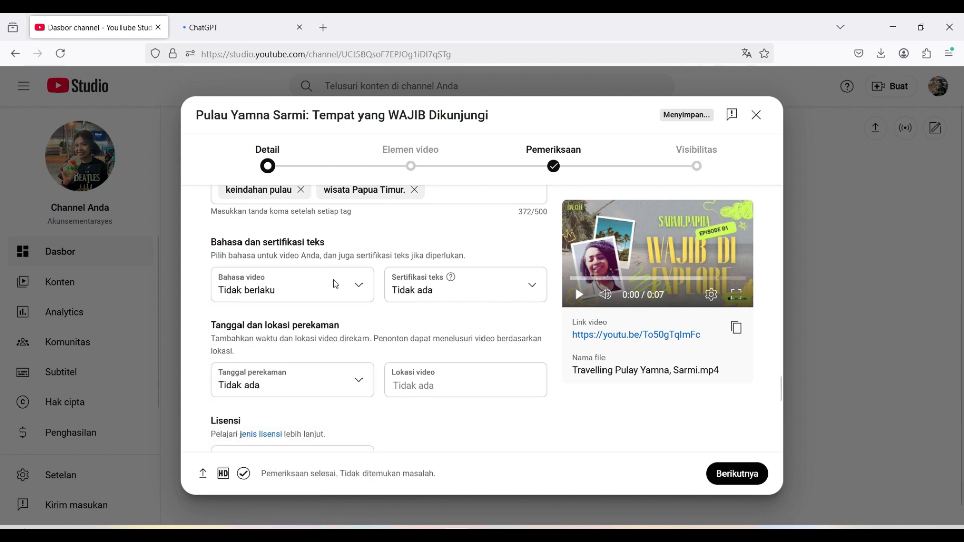
pyautogui.click(366, 292)
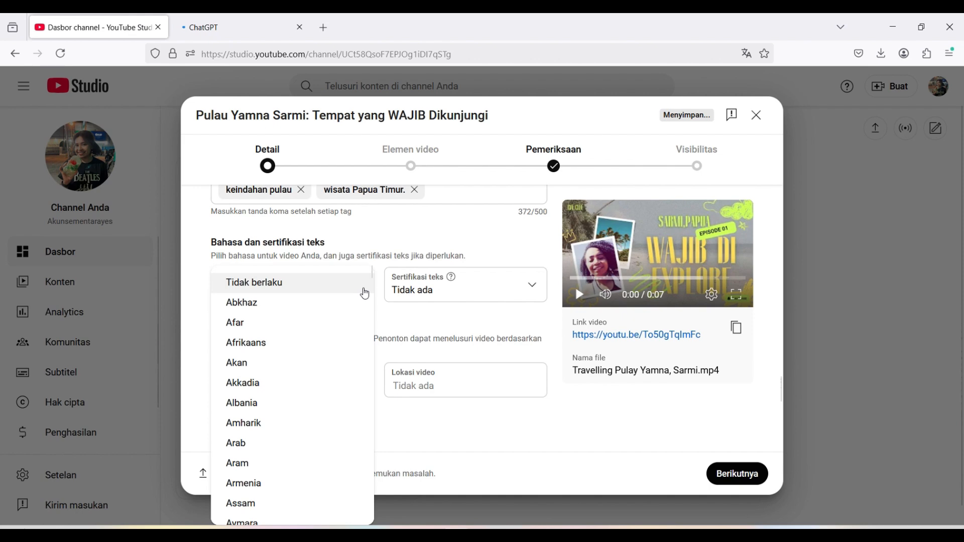
pyautogui.scroll(-2, 319, 375)
pyautogui.scroll(-3, 322, 379)
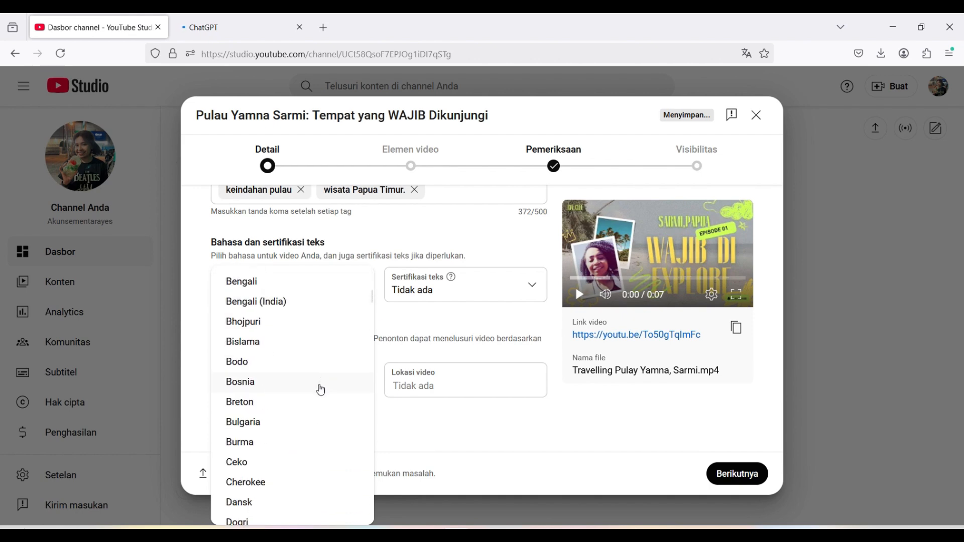
pyautogui.scroll(-7, 320, 390)
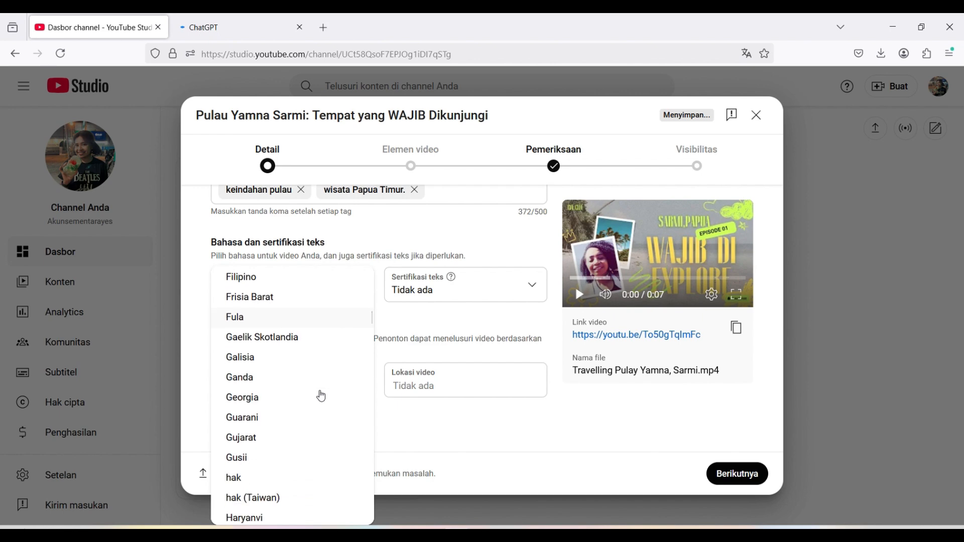
pyautogui.scroll(-6, 322, 396)
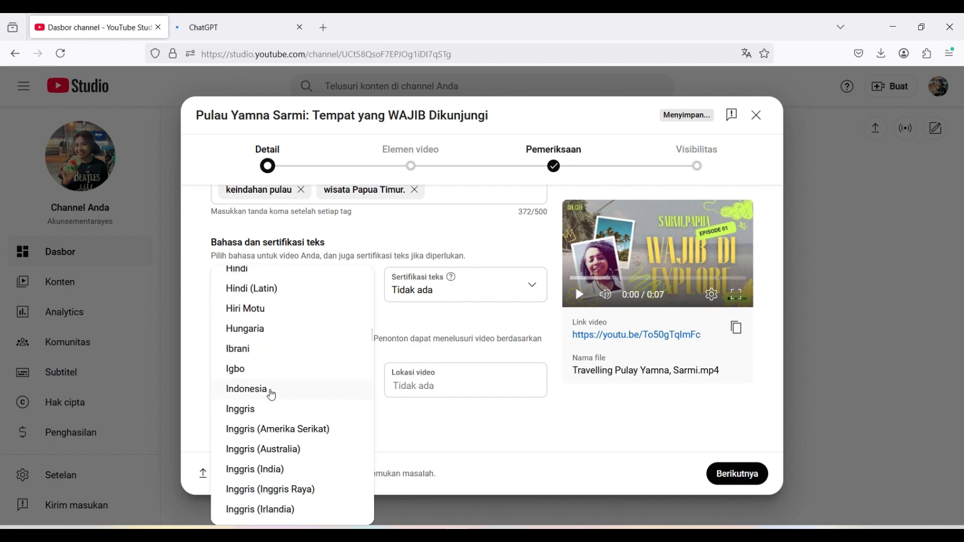
pyautogui.click(272, 394)
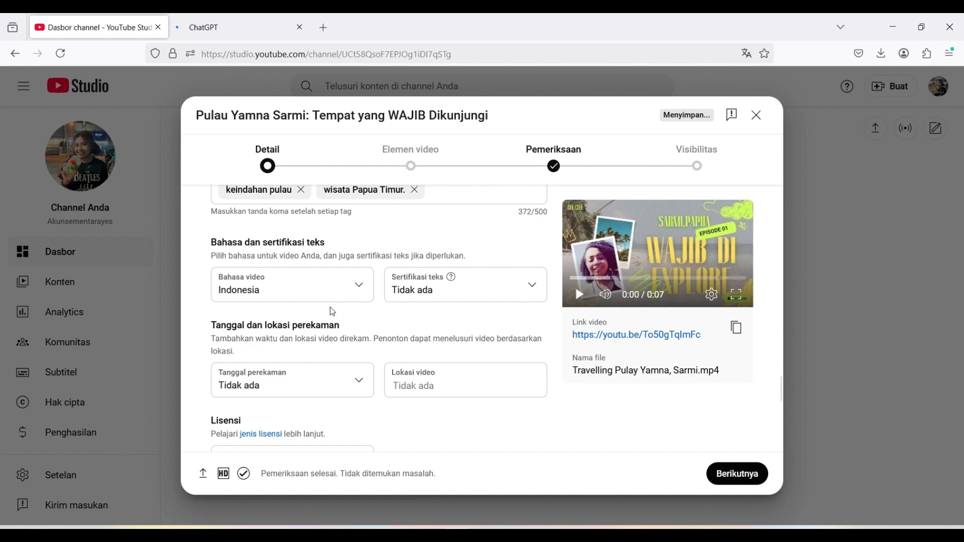
# Review the pasted tags and the recording date, location, licence, embedding and Shorts remix settings
pyautogui.scroll(3, 332, 312)
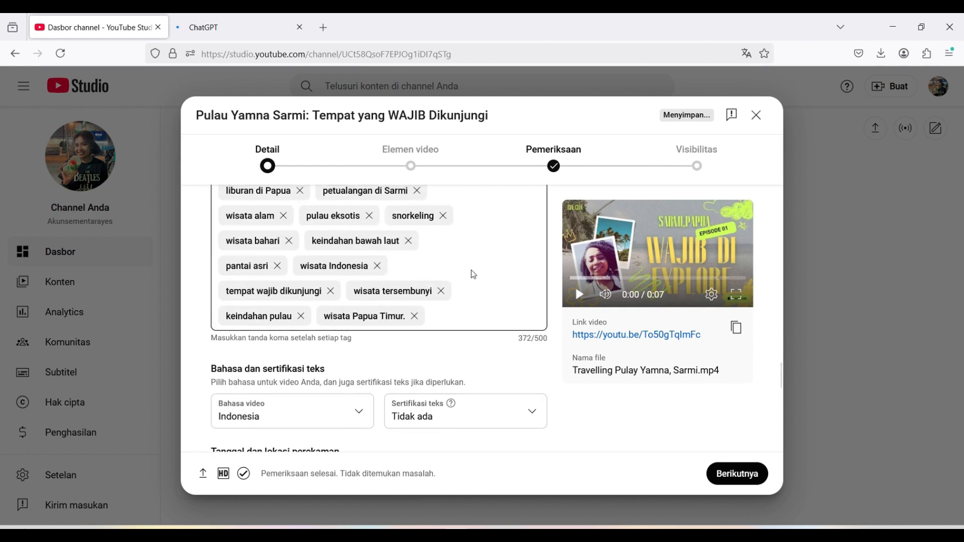
pyautogui.scroll(3, 474, 274)
pyautogui.scroll(-3, 465, 370)
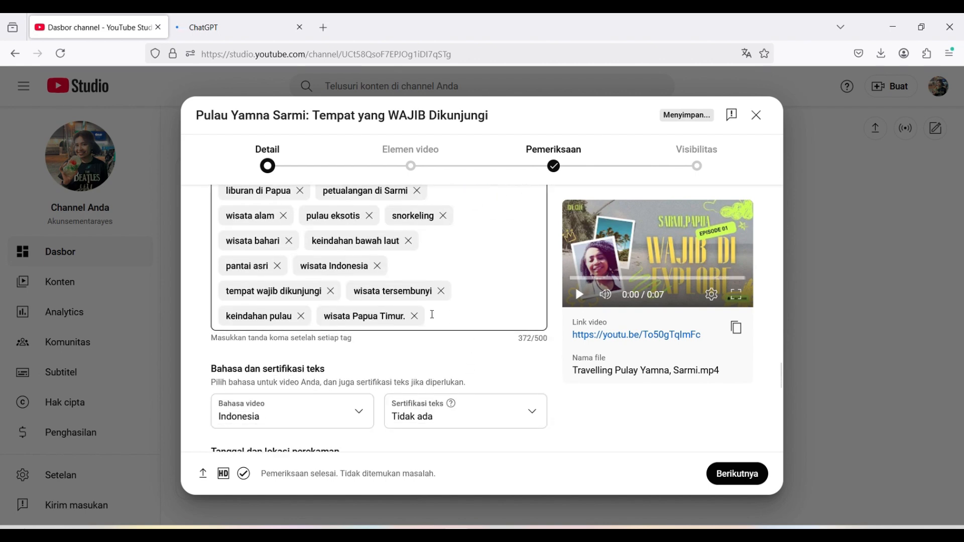
pyautogui.scroll(3, 430, 314)
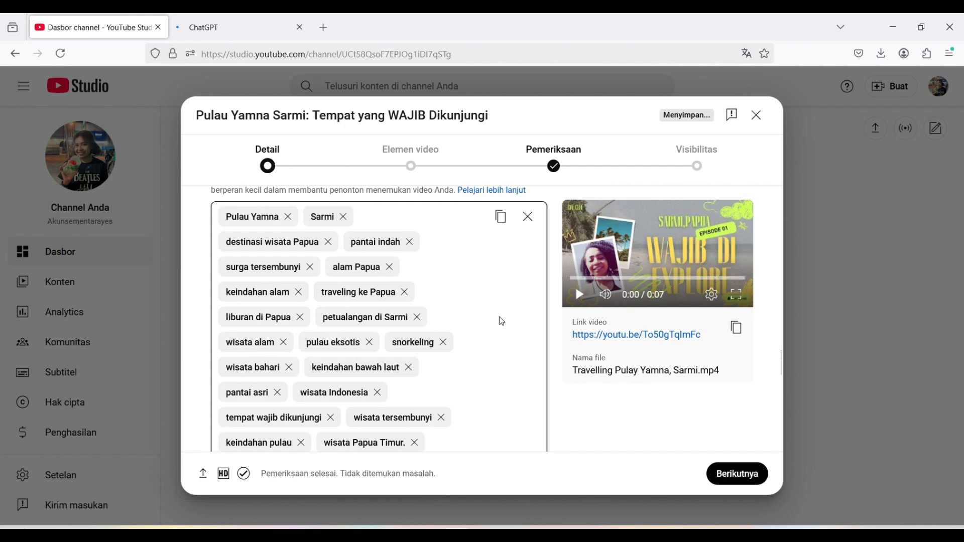
pyautogui.scroll(-5, 500, 321)
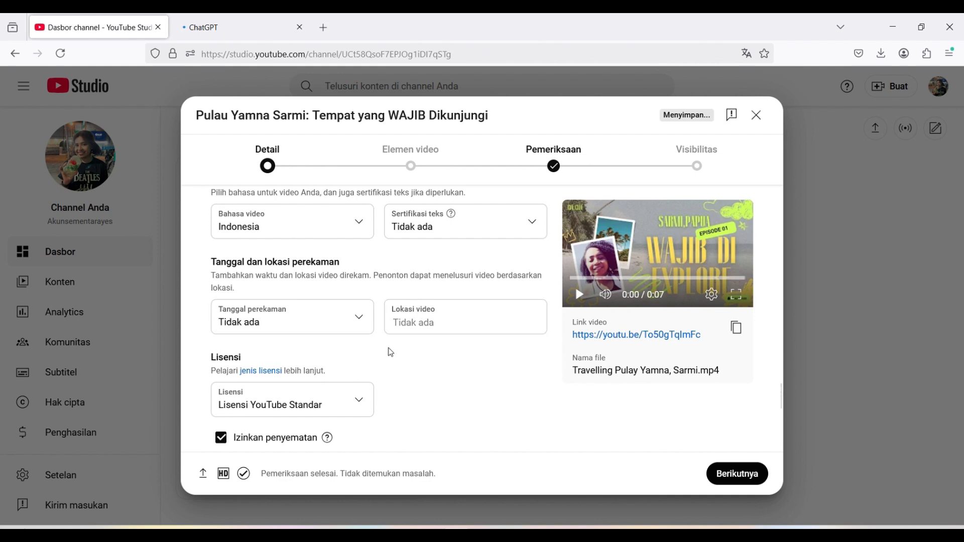
pyautogui.scroll(-3, 389, 351)
pyautogui.scroll(1, 343, 297)
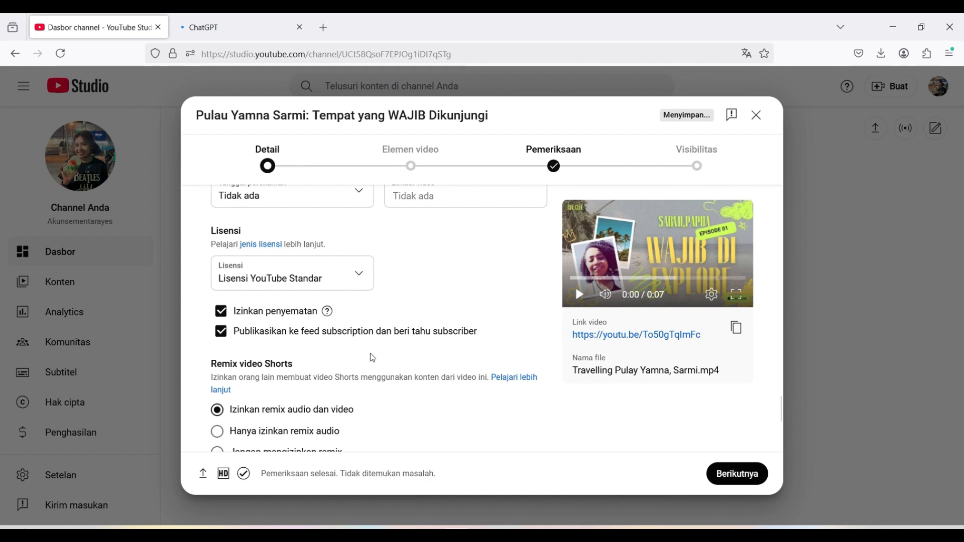
pyautogui.scroll(-2, 372, 357)
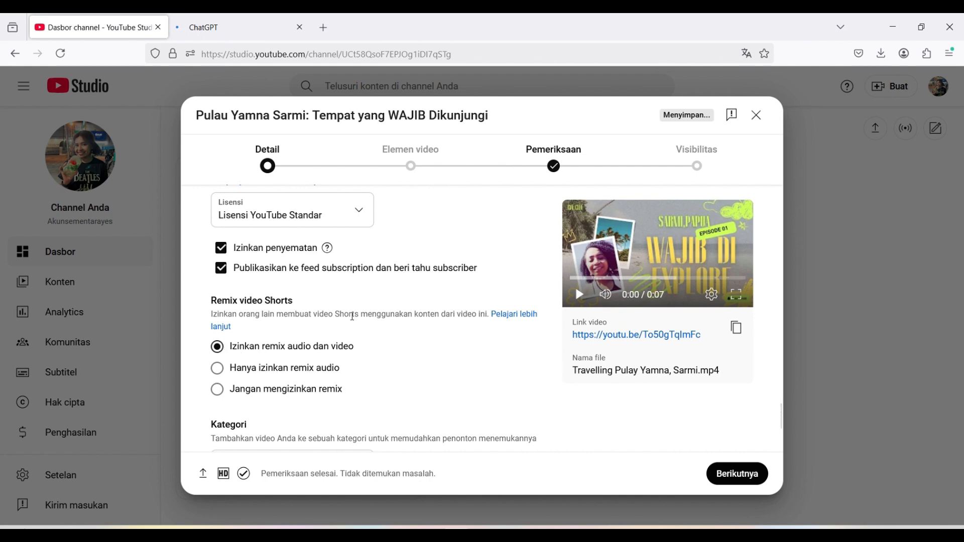
# Set the video's category to "Perjalanan & Acara"
pyautogui.scroll(-3, 356, 319)
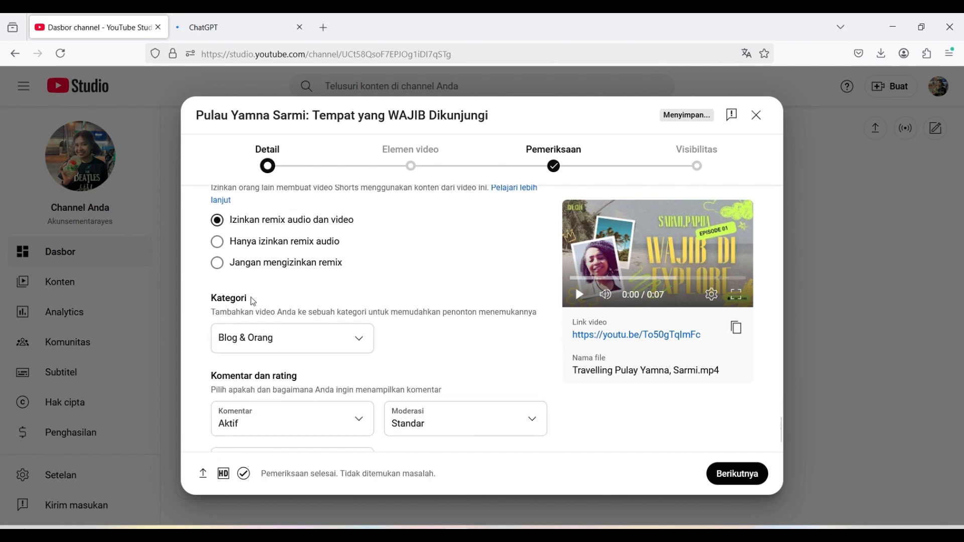
pyautogui.click(365, 345)
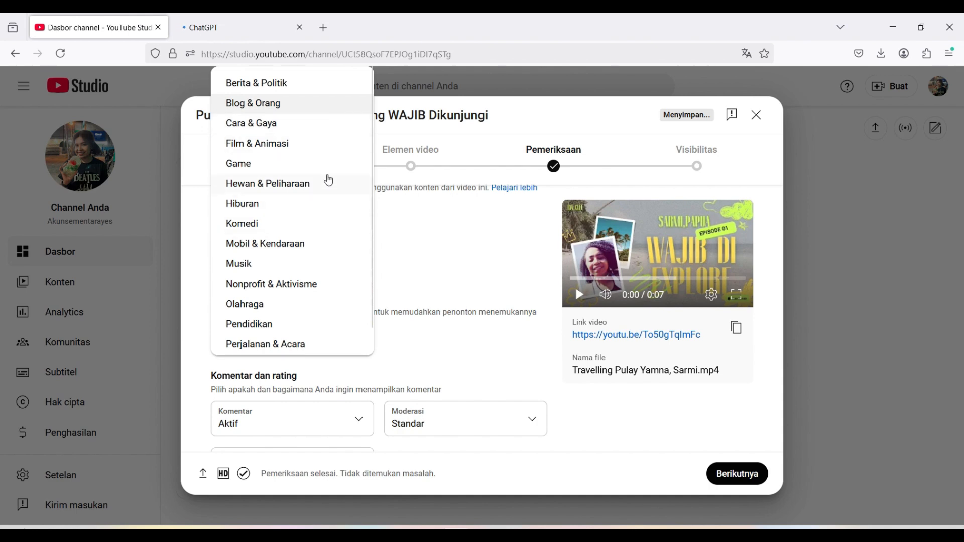
pyautogui.scroll(-1, 323, 275)
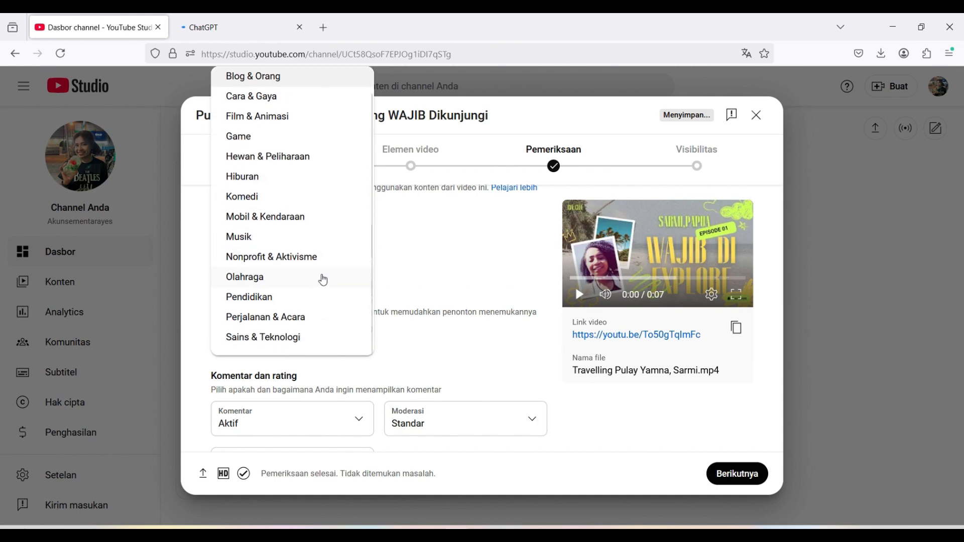
pyautogui.click(321, 319)
# Switch comments to "Nonaktif" and back to "Aktif", and disable and re-enable showing how many viewers like the video
pyautogui.scroll(-2, 376, 321)
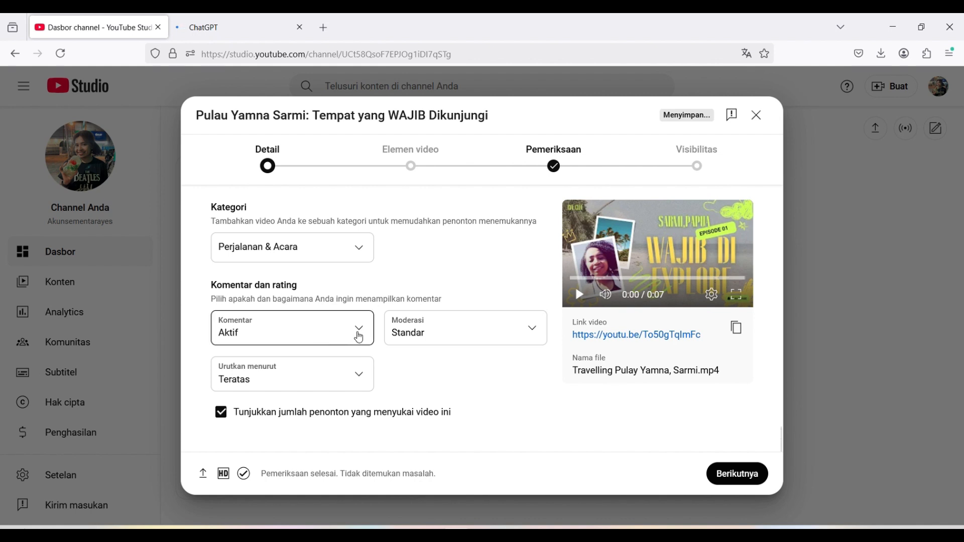
pyautogui.click(357, 332)
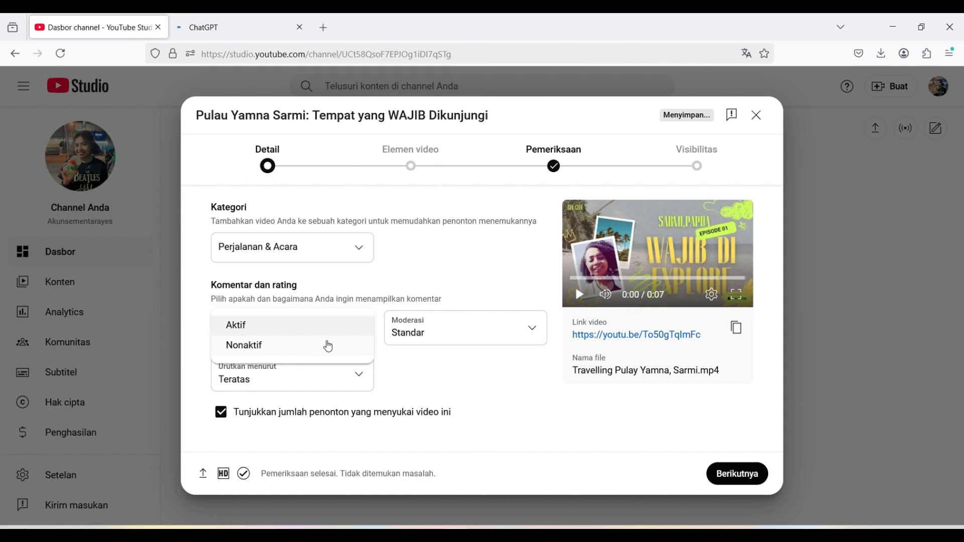
pyautogui.click(329, 347)
pyautogui.click(356, 334)
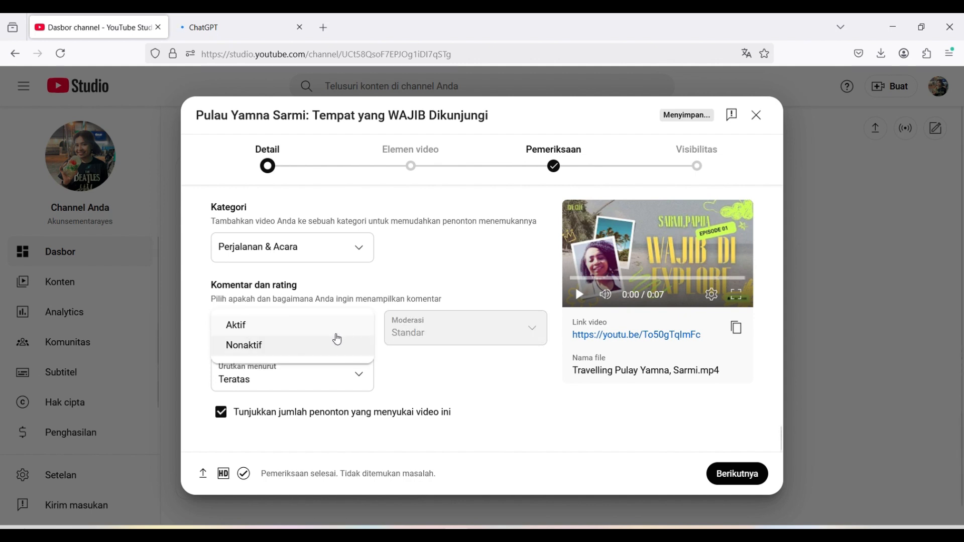
pyautogui.click(330, 327)
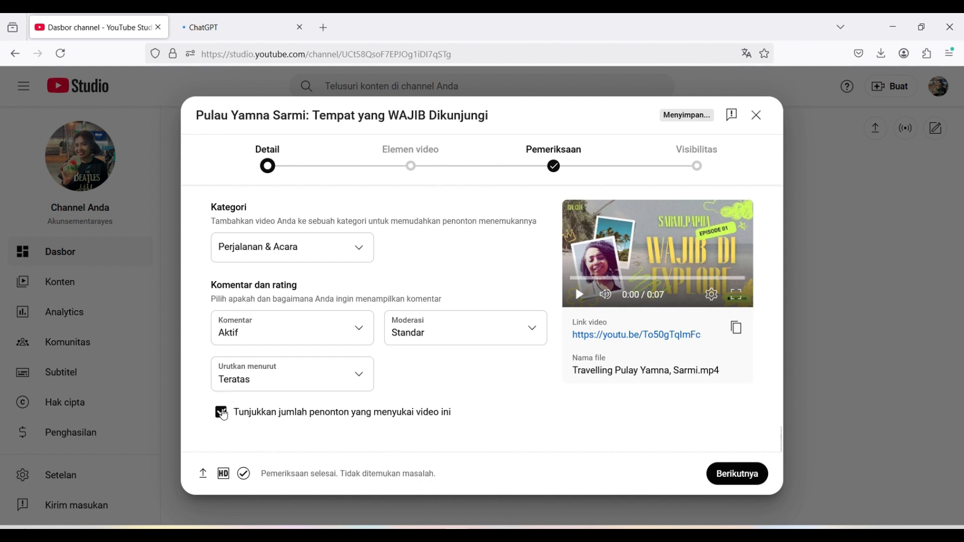
pyautogui.click(222, 413)
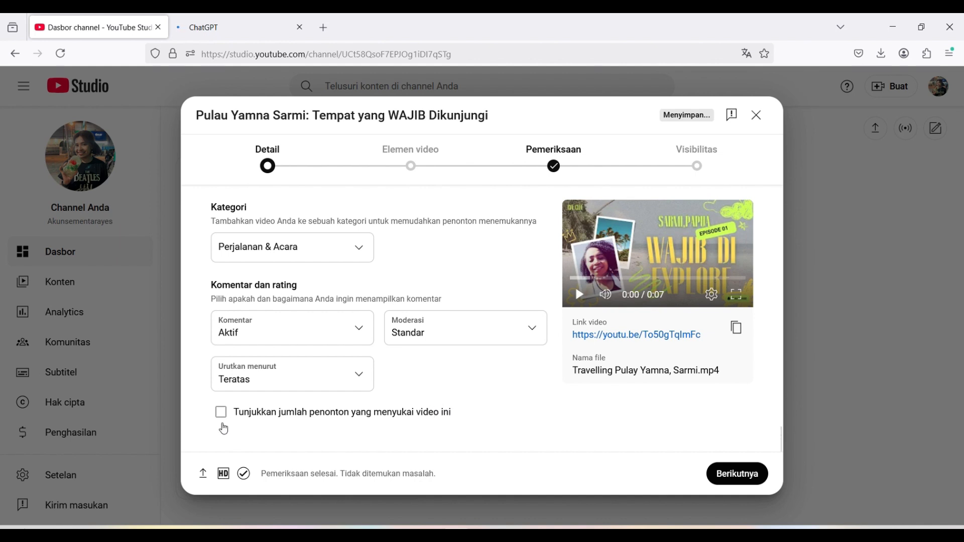
pyautogui.click(220, 415)
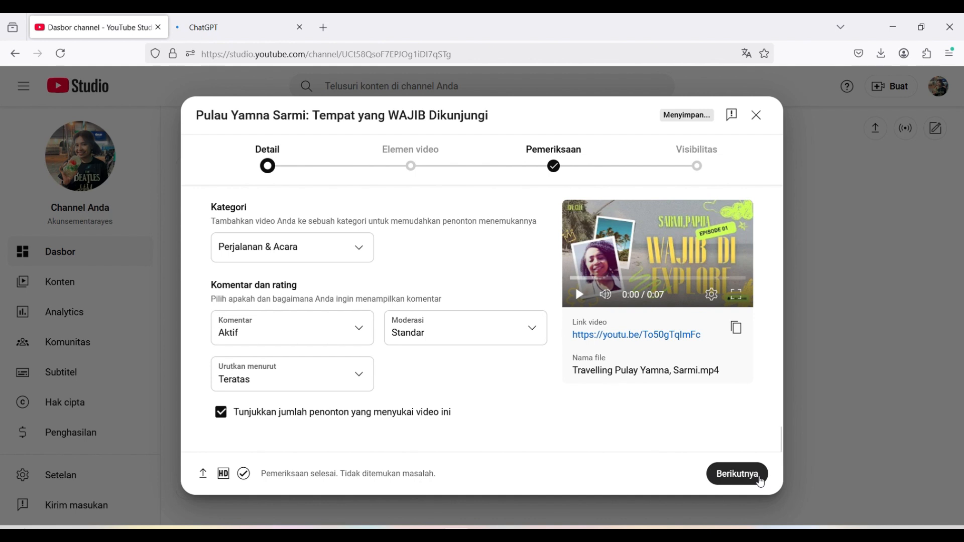
# Advance to the video elements and add a video card at 02:16 linking to "Piknik Di Pantai TERINDAH di Jayapura"
pyautogui.click(753, 482)
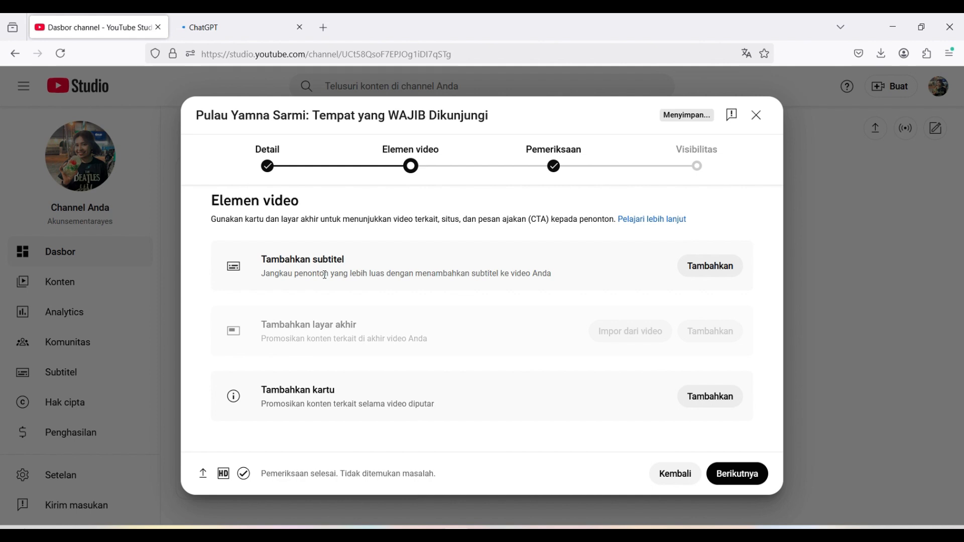
pyautogui.moveTo(642, 340)
pyautogui.click(722, 405)
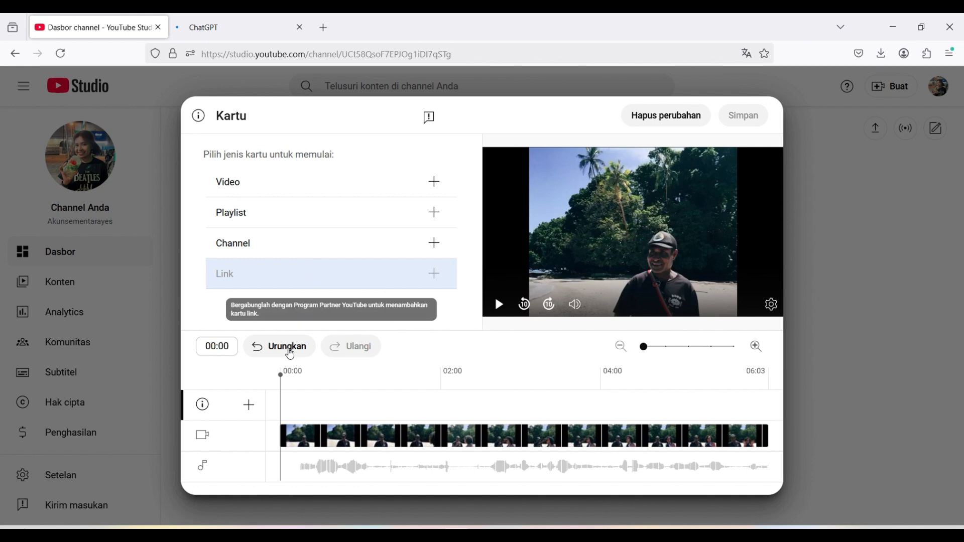
pyautogui.click(496, 312)
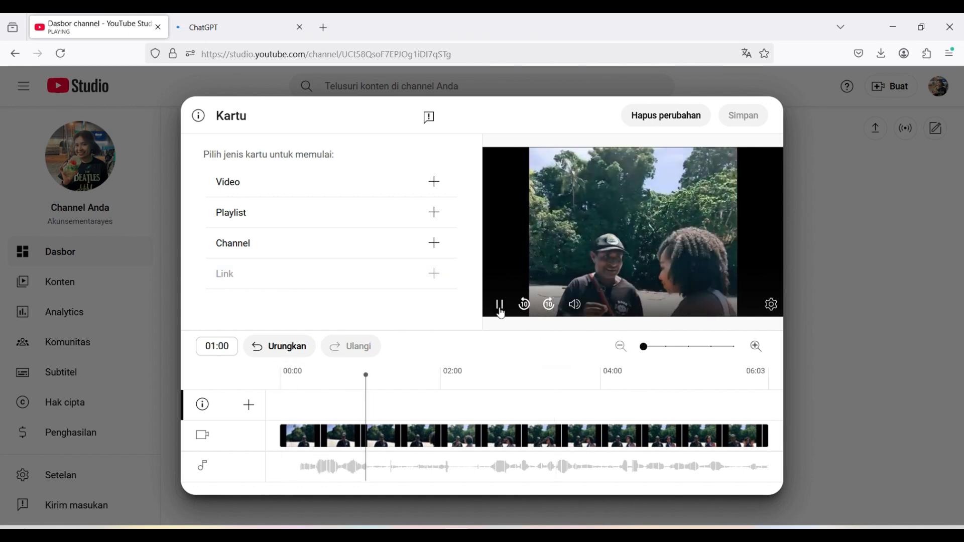
pyautogui.click(499, 308)
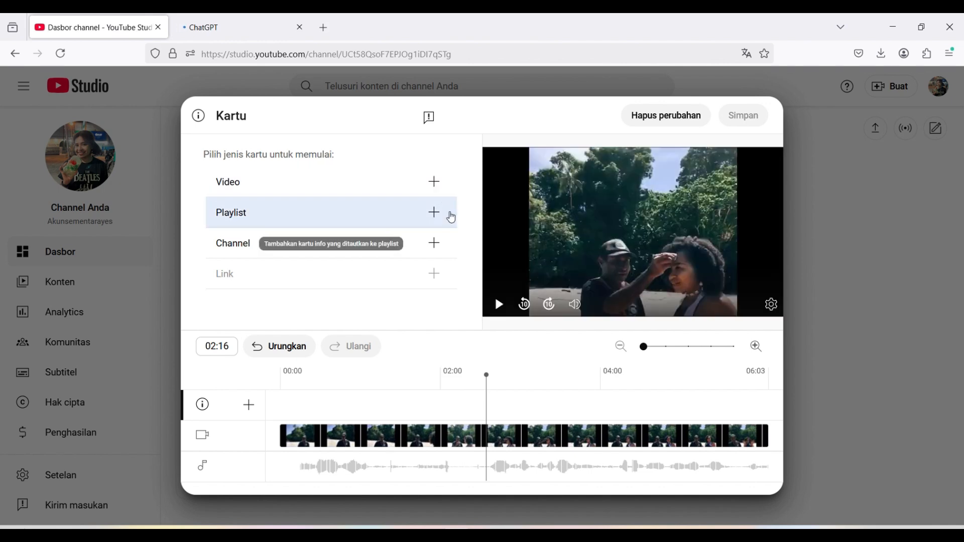
pyautogui.click(433, 183)
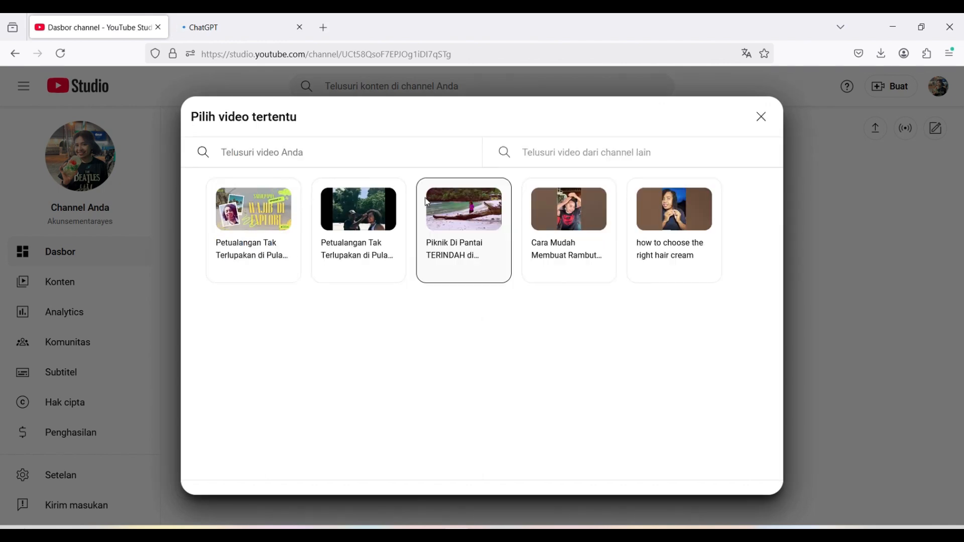
pyautogui.click(458, 220)
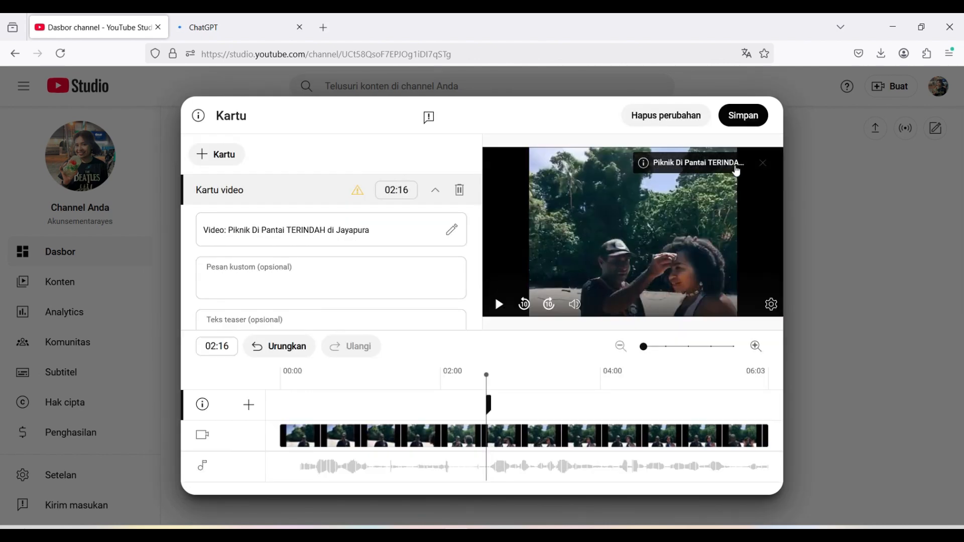
# Play the video from about 00:24 past the card's position to examine how the card teaser appears
pyautogui.click(271, 404)
pyautogui.moveTo(271, 403); pyautogui.dragTo(346, 405)
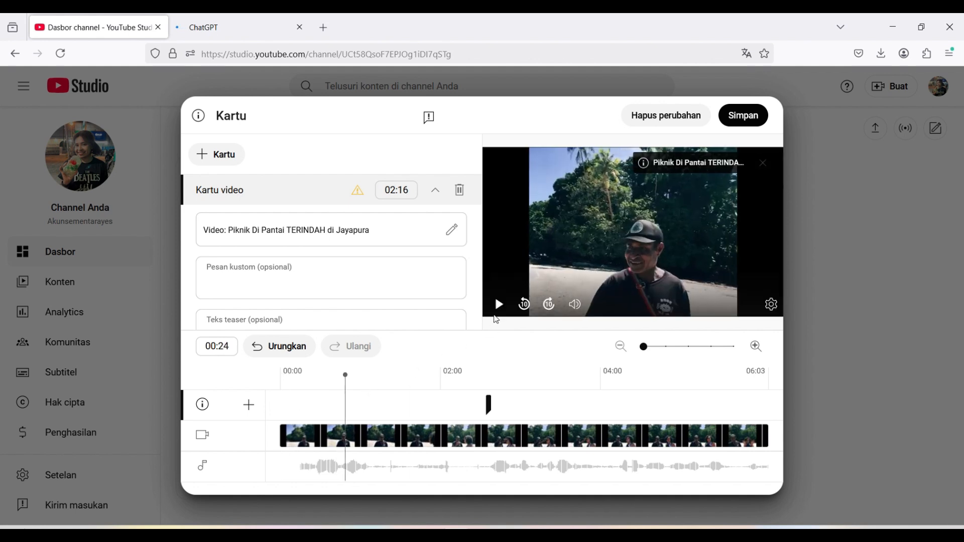
pyautogui.click(502, 304)
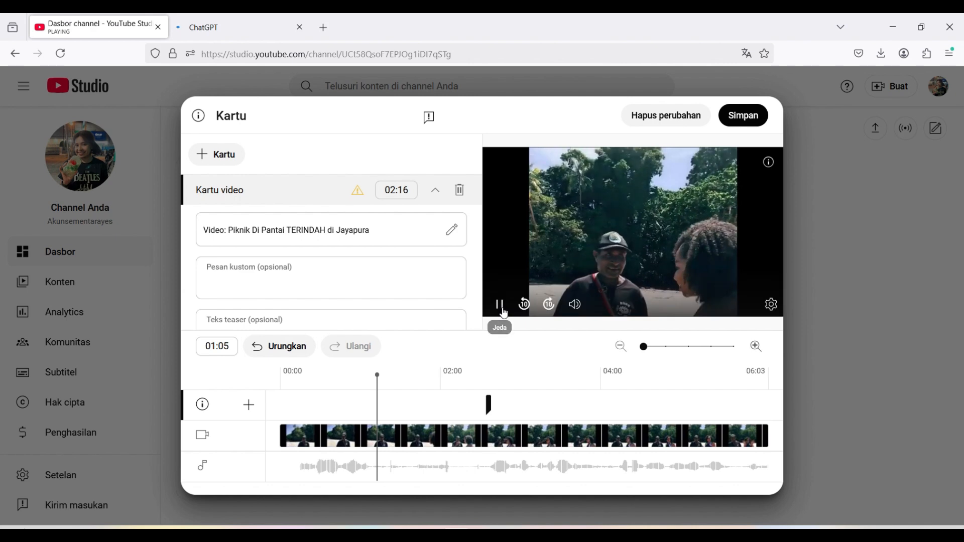
pyautogui.click(501, 306)
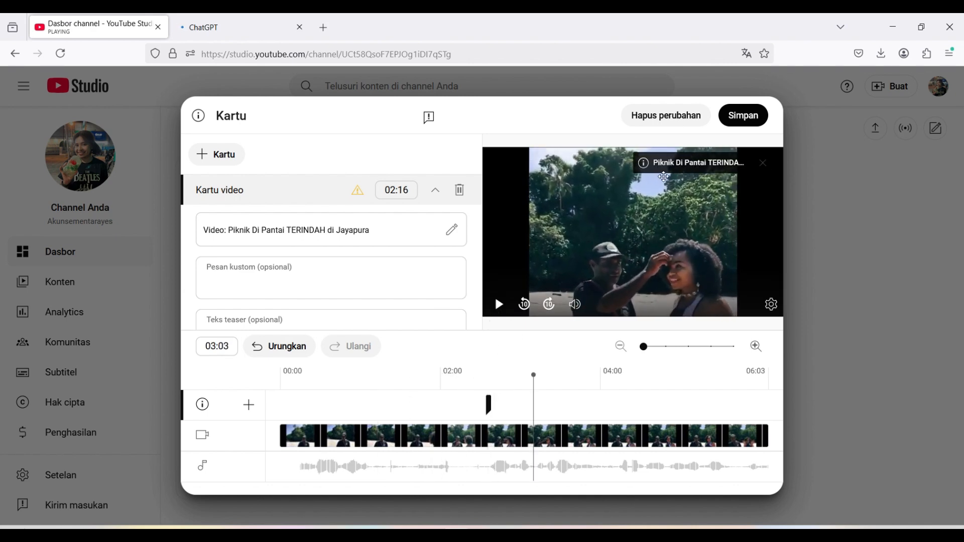
pyautogui.click(745, 173)
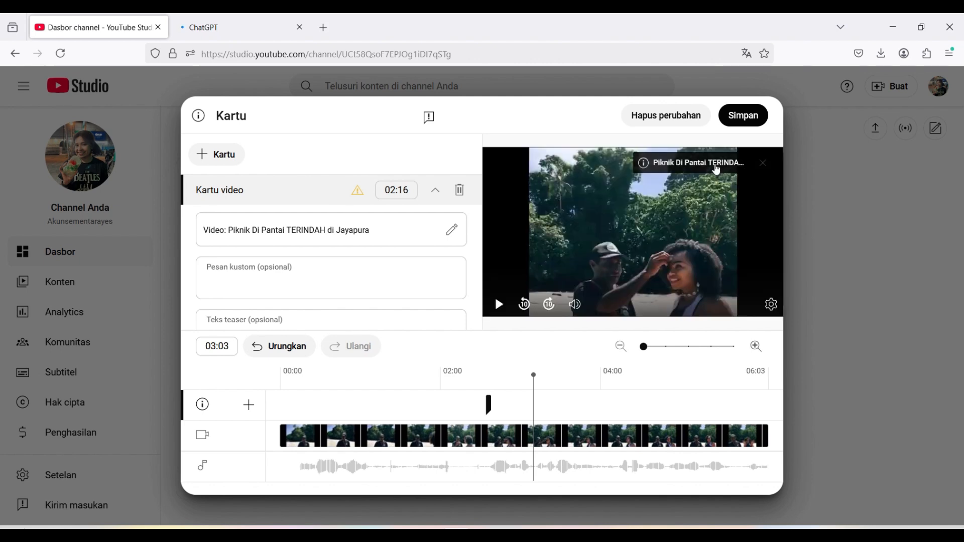
pyautogui.click(717, 169)
# Save the video card and continue through the copyright check to the visibility settings
pyautogui.click(742, 118)
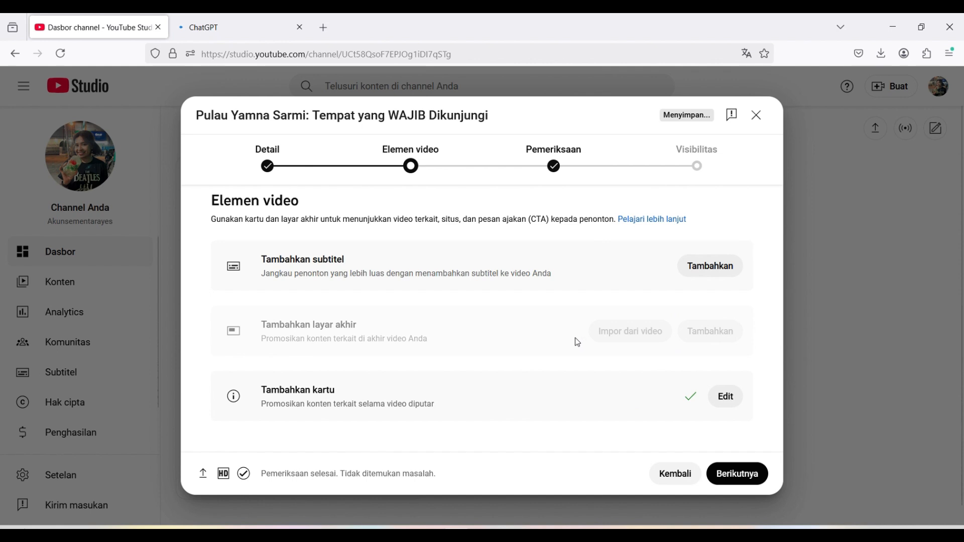
pyautogui.click(751, 476)
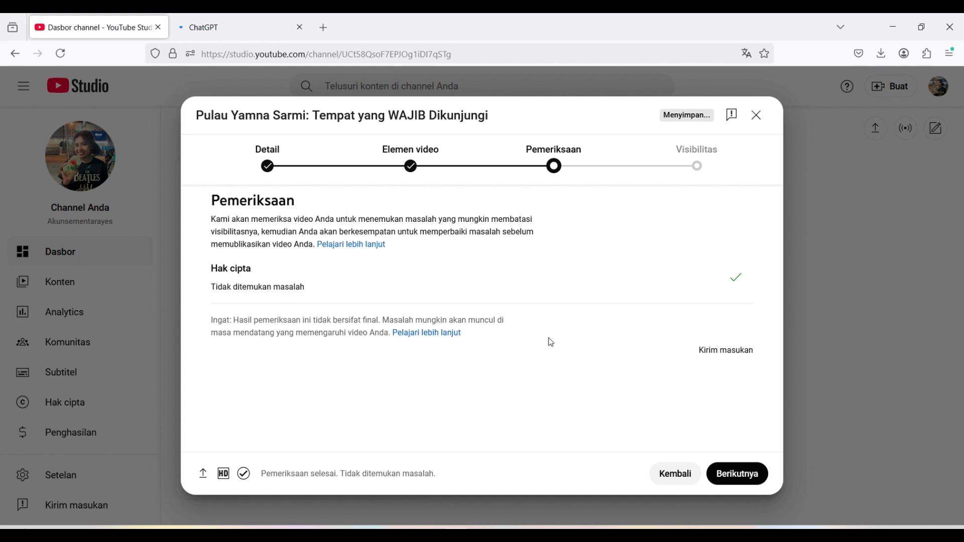
pyautogui.click(744, 474)
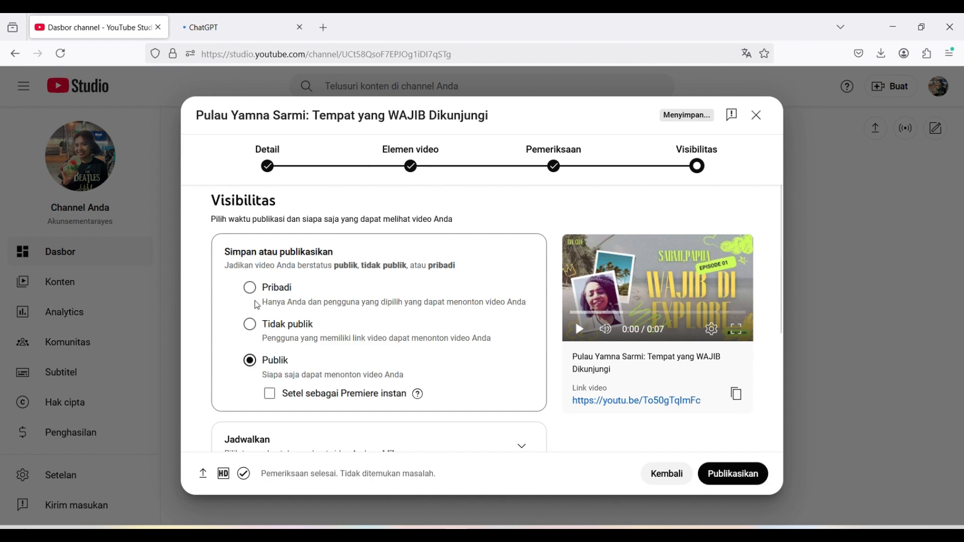
# Switch the video's visibility to "Pribadi", to "Tidak publik", and back to "Publik"
pyautogui.click(250, 288)
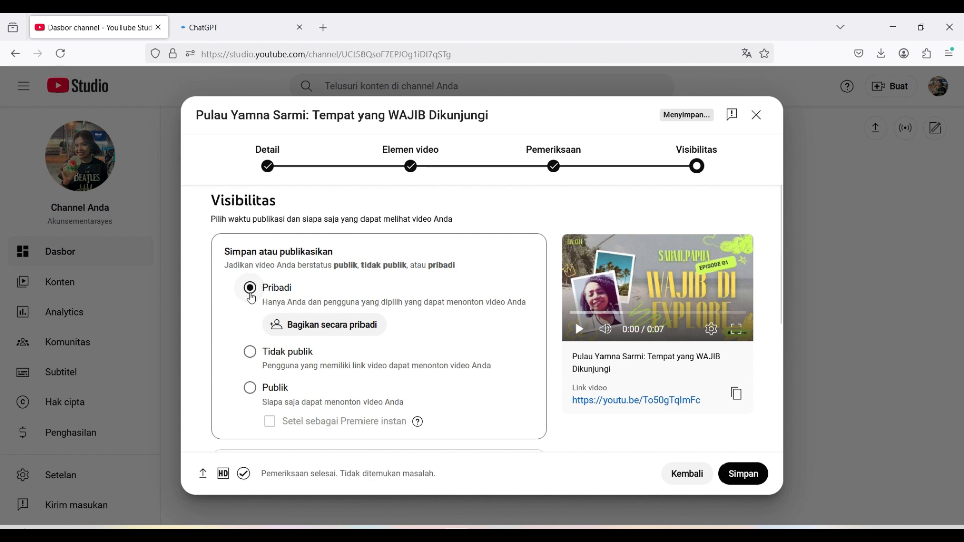
pyautogui.click(257, 355)
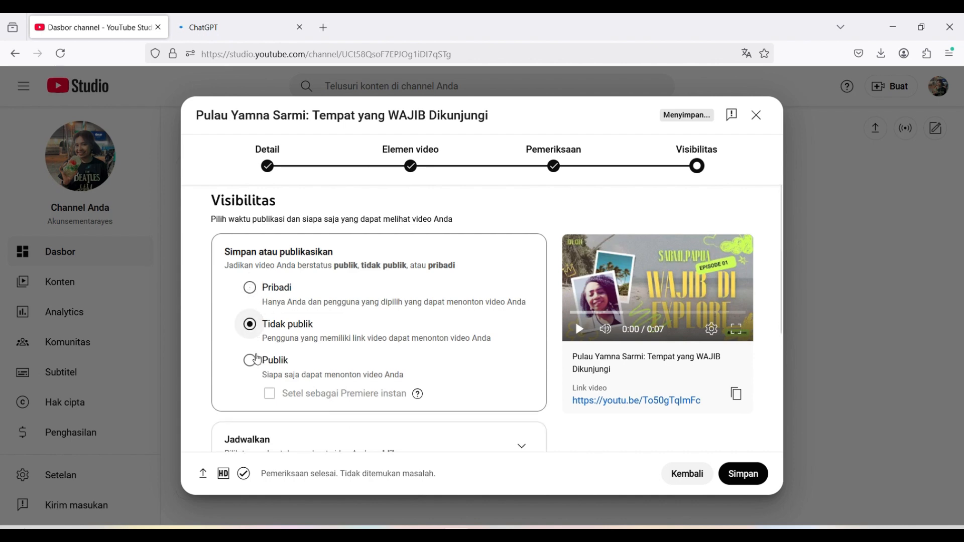
pyautogui.click(251, 360)
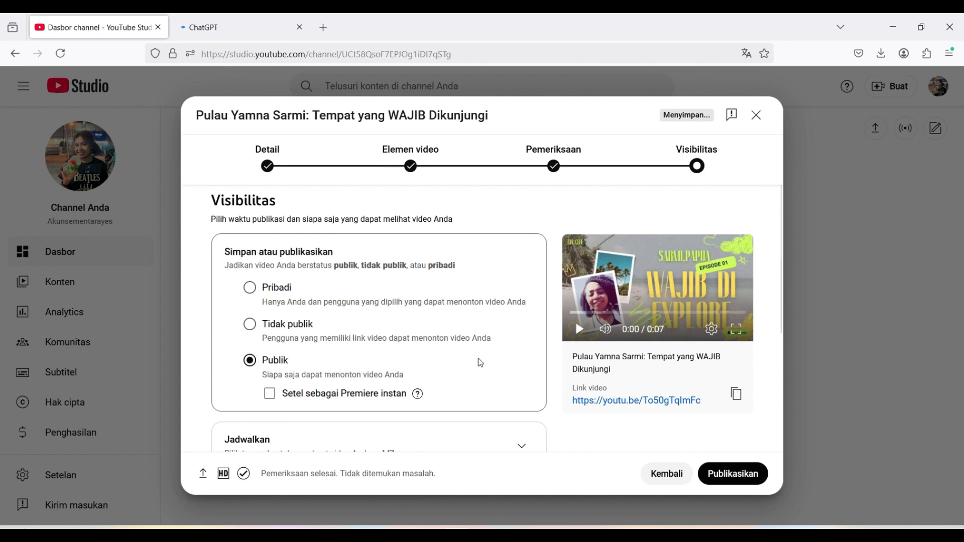
# Expand the scheduling options and set the video's public release date to 15 Mar 2025
pyautogui.scroll(-2, 482, 375)
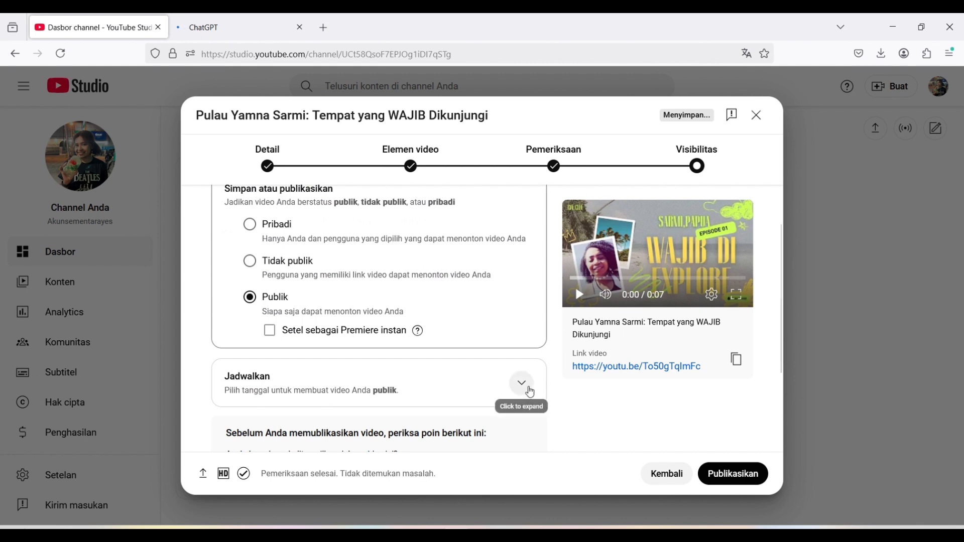
pyautogui.click(522, 383)
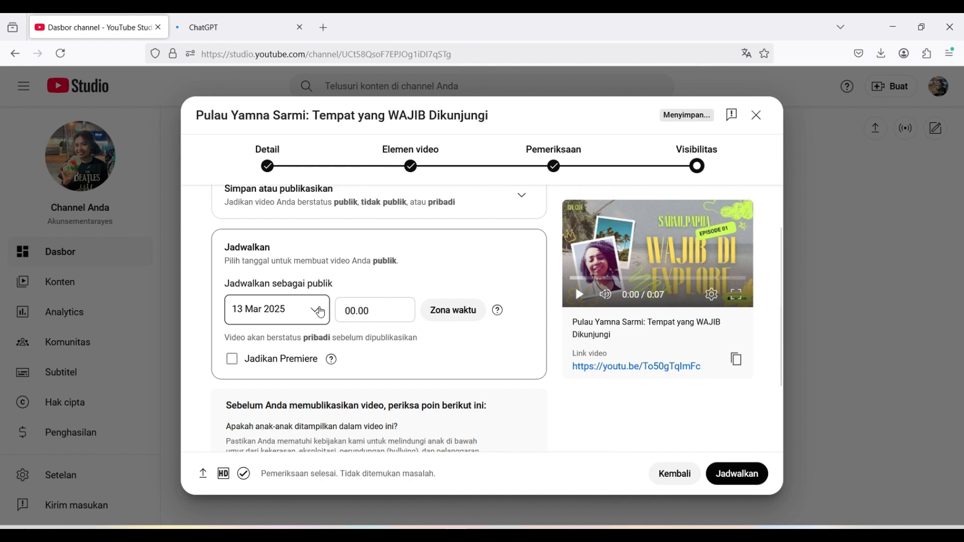
pyautogui.click(320, 313)
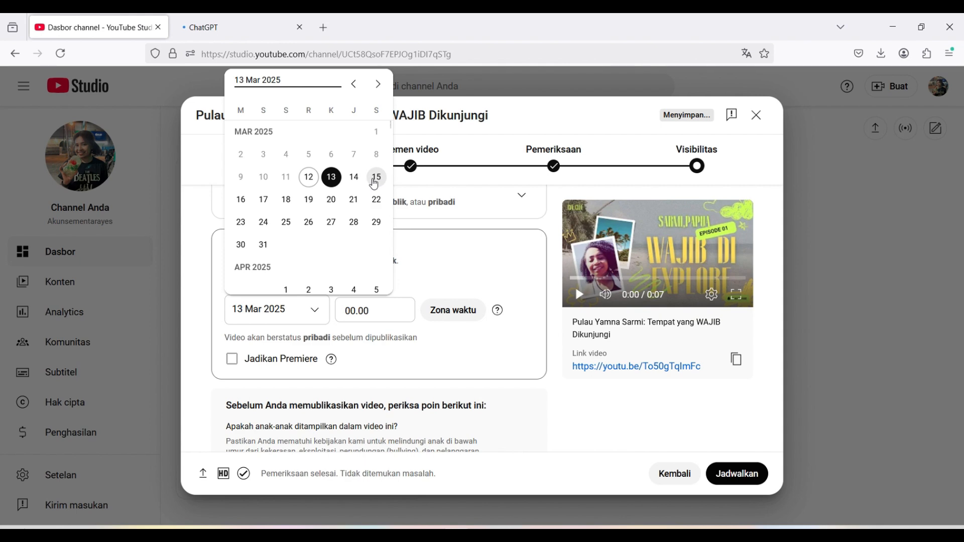
pyautogui.click(375, 179)
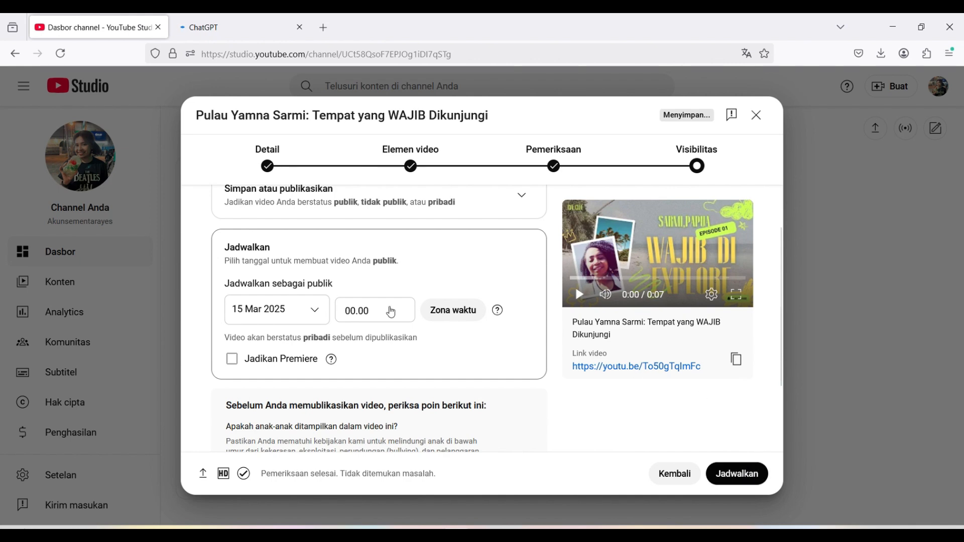
# Set the visibility to "Tidak publik" instead of scheduling, save the video, and show the channel's content list
pyautogui.click(311, 312)
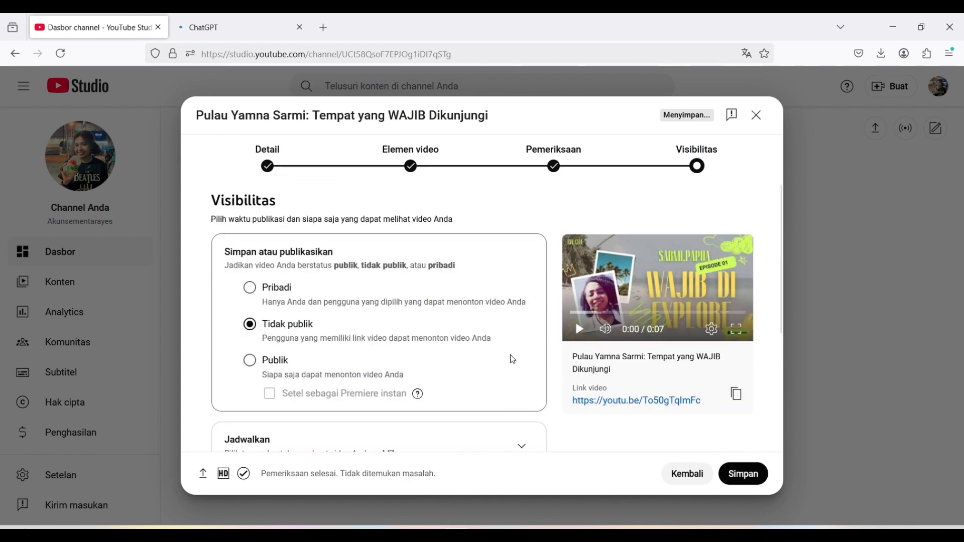
pyautogui.scroll(-2, 508, 363)
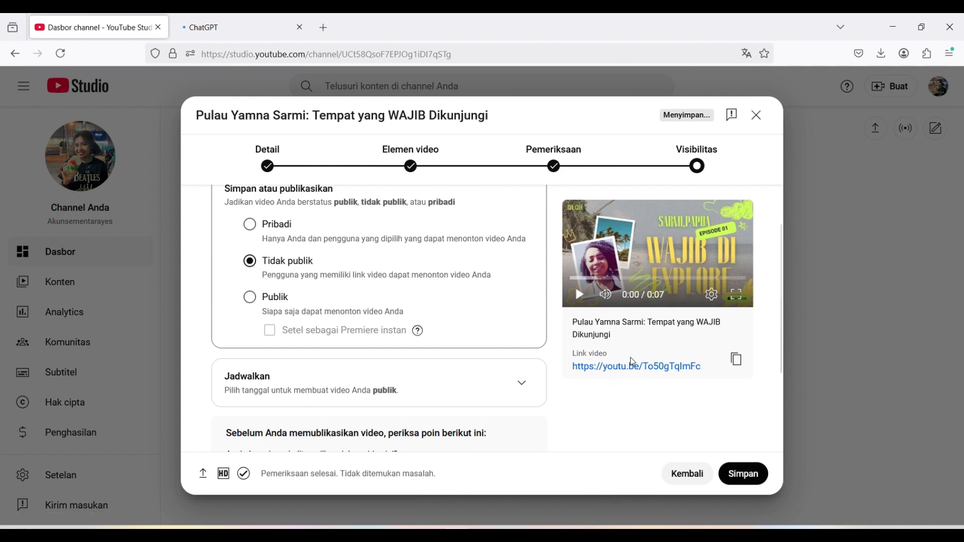
pyautogui.click(750, 480)
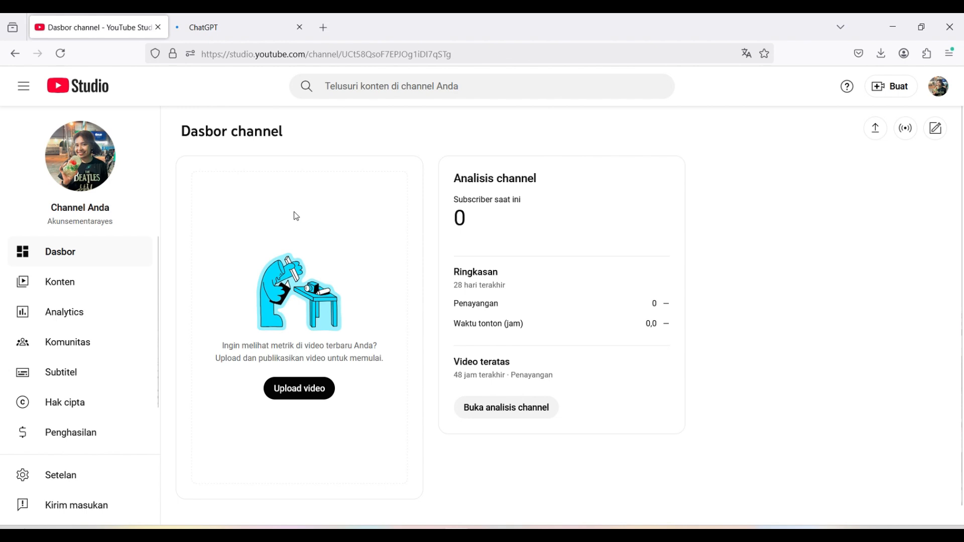
pyautogui.click(98, 278)
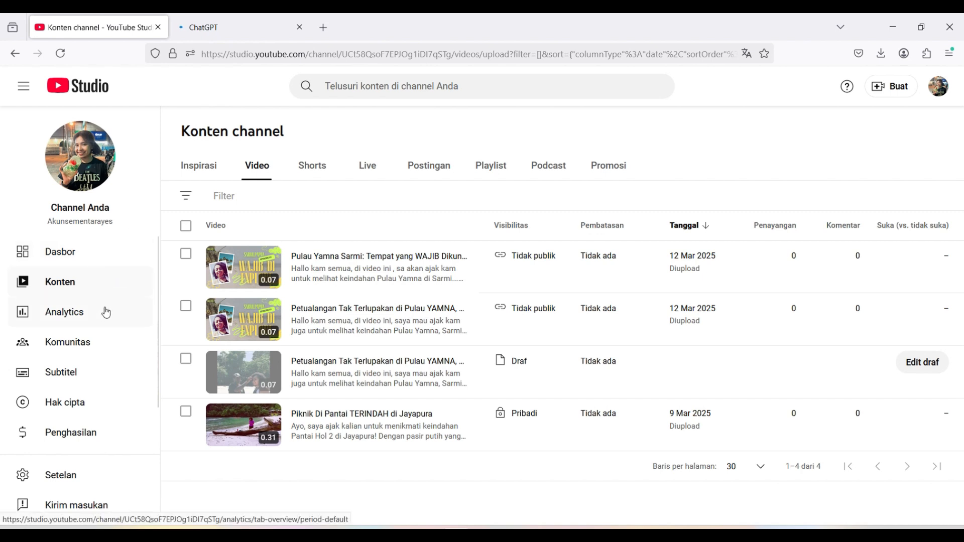
# Open the audio library ("Koleksi audio") and browse its music tracks
pyautogui.scroll(-1, 103, 312)
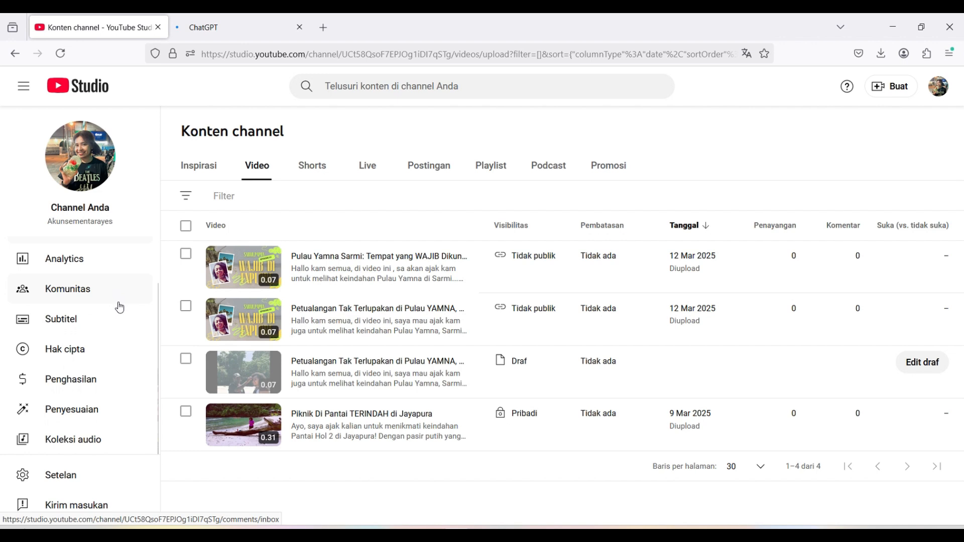
pyautogui.click(108, 442)
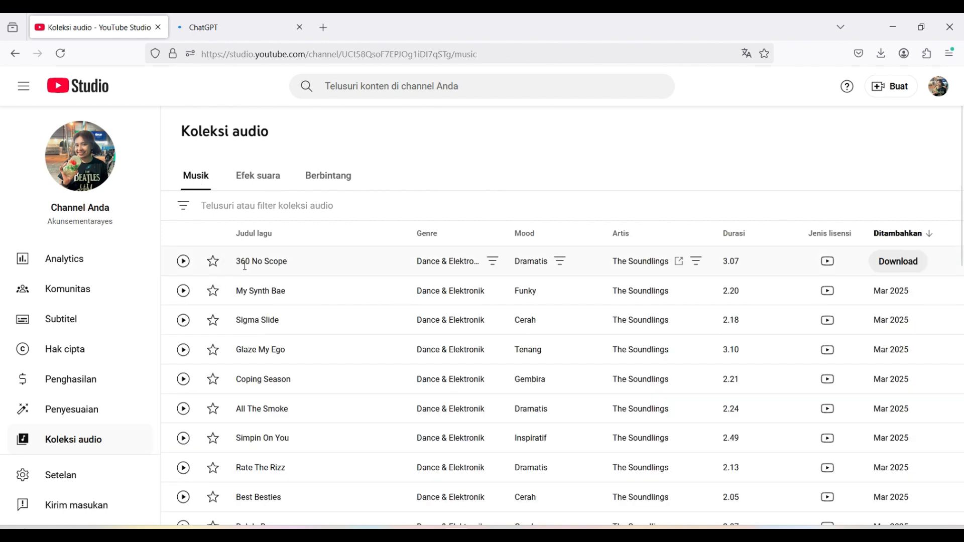
pyautogui.scroll(-5, 773, 332)
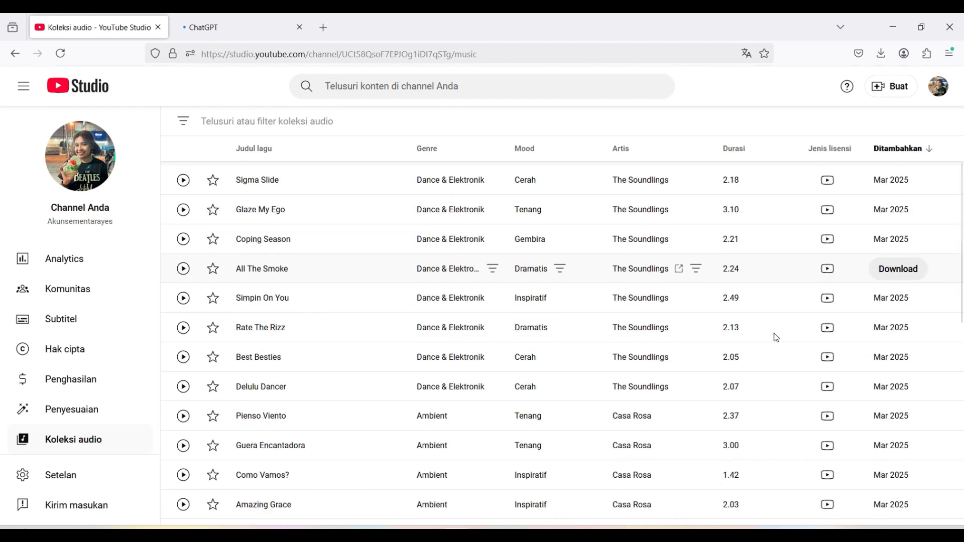
pyautogui.scroll(-2, 777, 339)
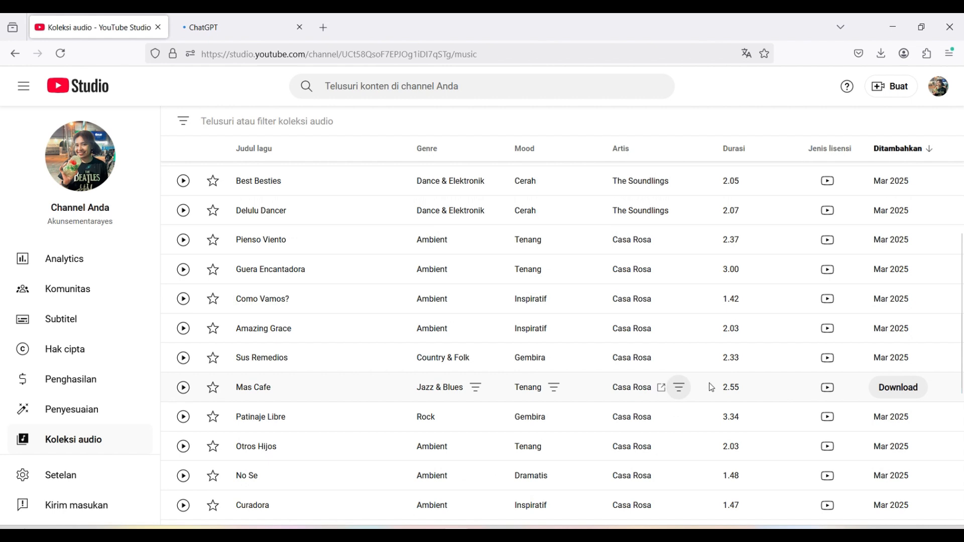
pyautogui.scroll(-1, 755, 386)
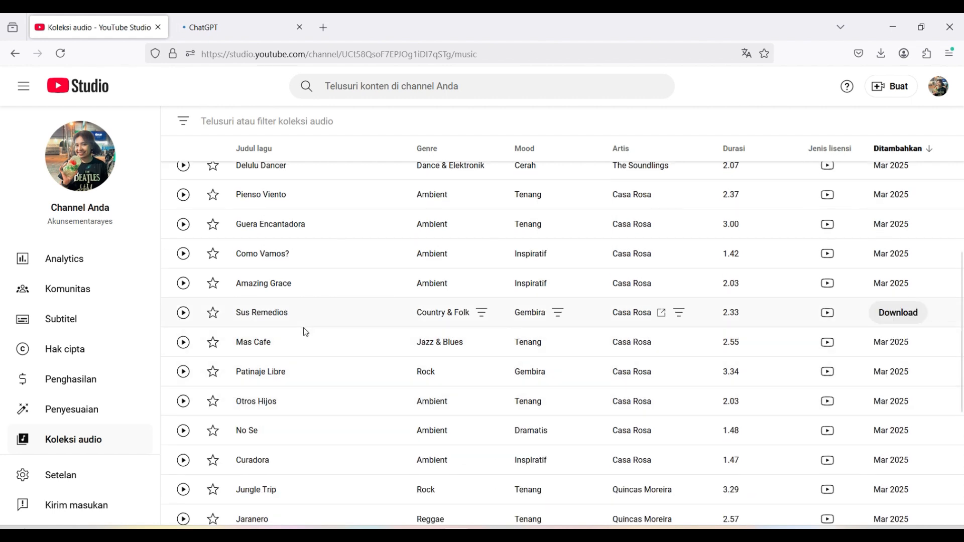
pyautogui.scroll(-2, 246, 334)
# Preview the music track "Patinaje Libre" by Casa Rosa twice, pausing it each time
pyautogui.click(184, 328)
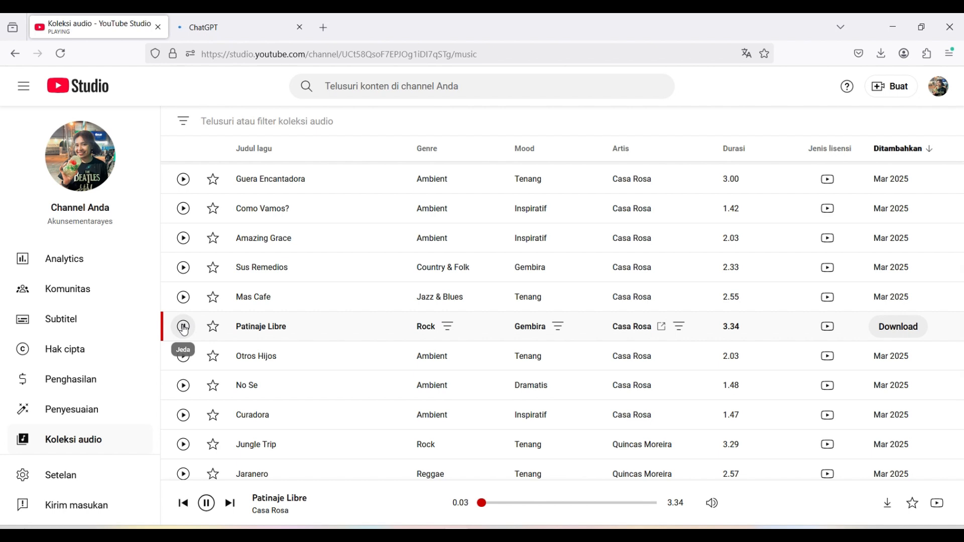
pyautogui.click(184, 327)
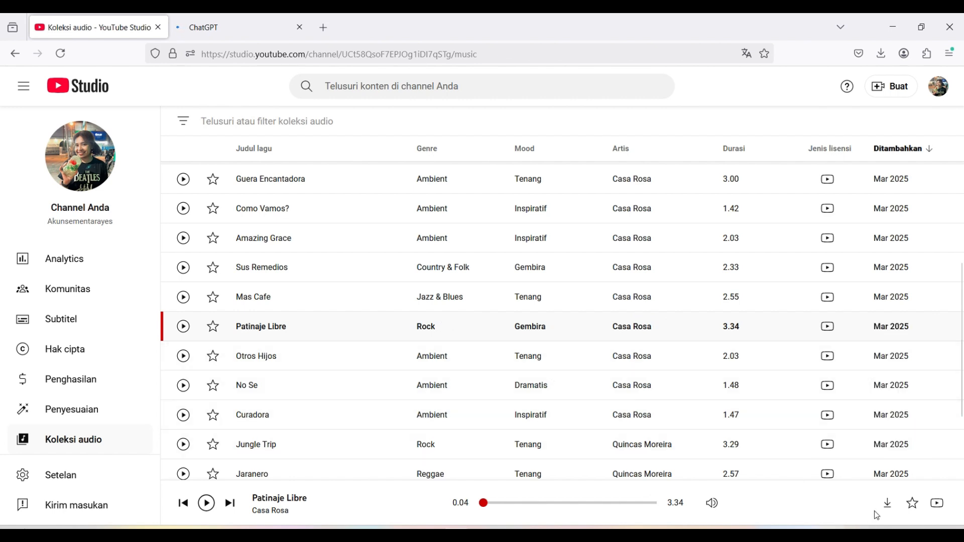
pyautogui.click(183, 329)
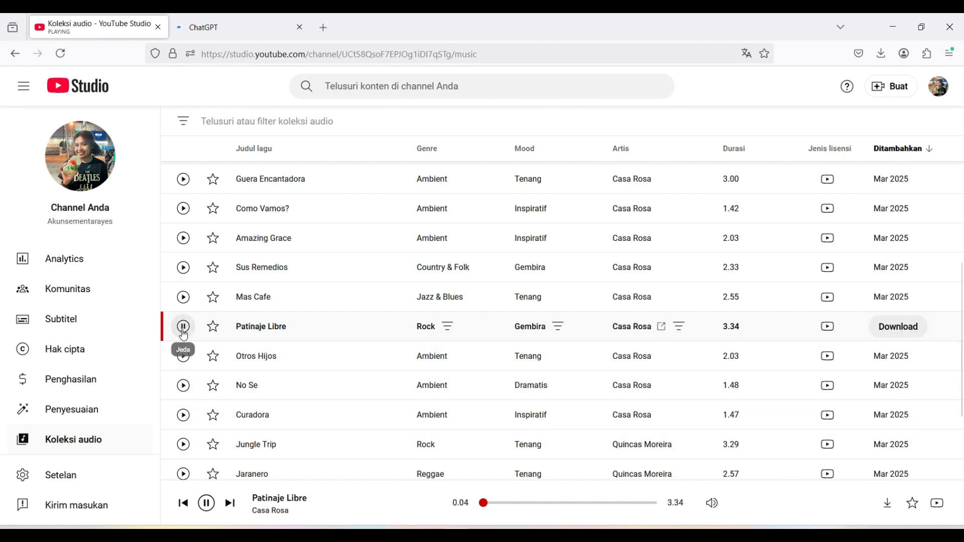
pyautogui.click(183, 333)
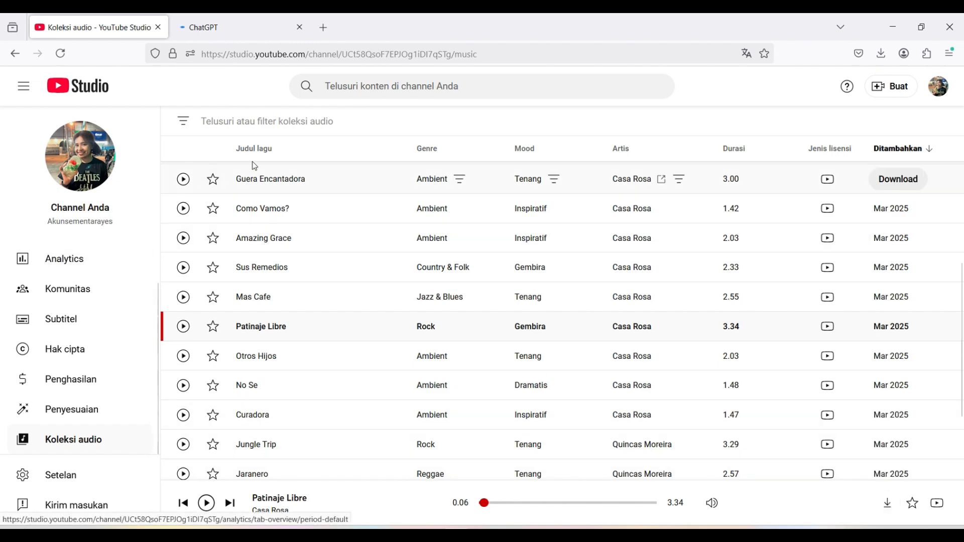
# Show the library's sound effects and briefly preview the first "Kids Playing" effect
pyautogui.scroll(10, 255, 166)
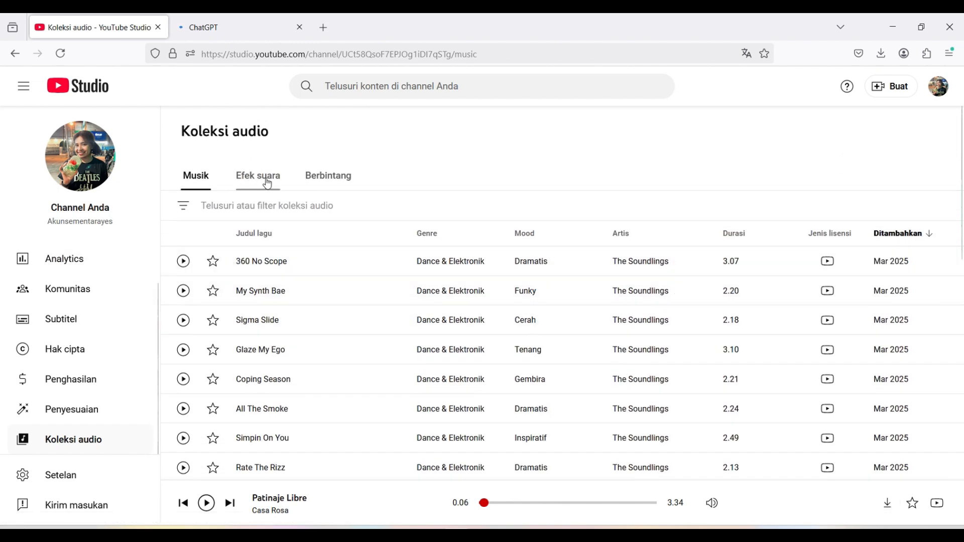
pyautogui.click(267, 182)
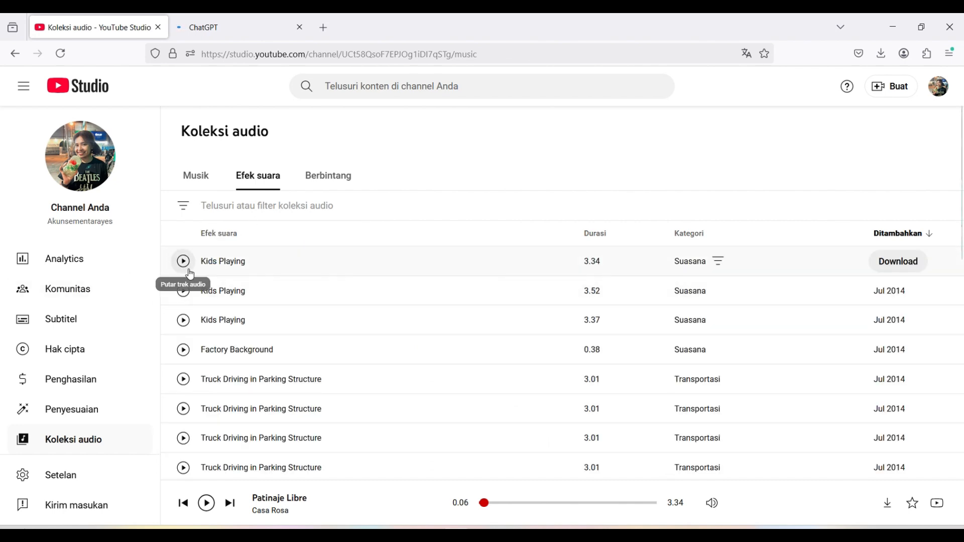
pyautogui.click(185, 262)
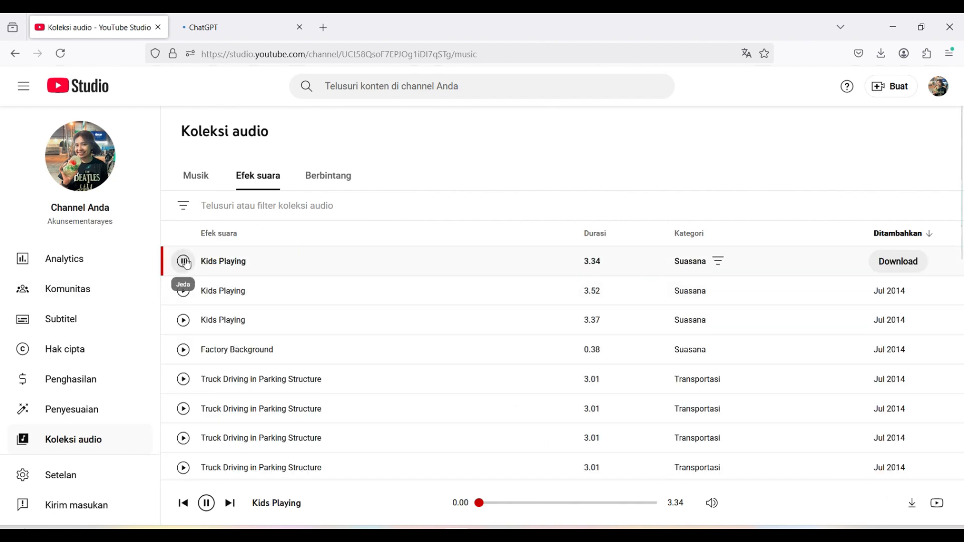
pyautogui.click(186, 263)
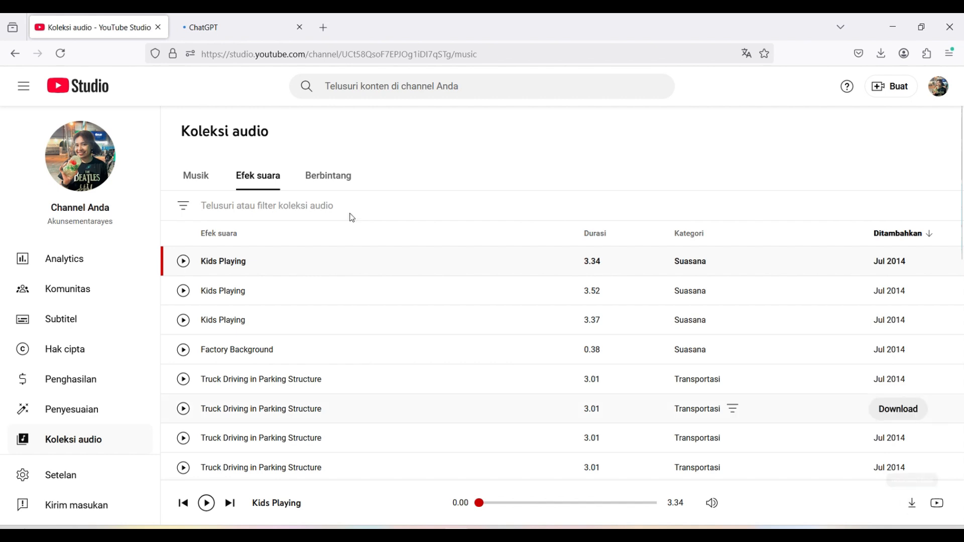